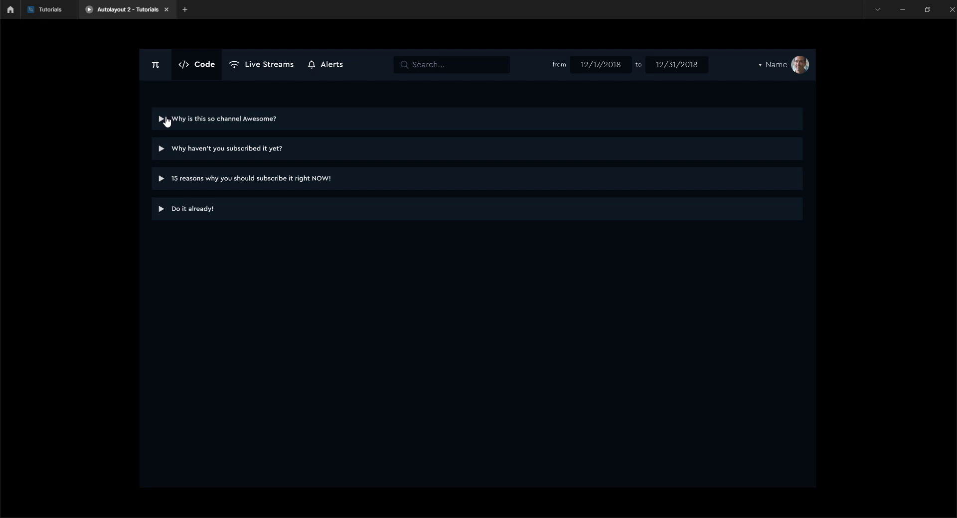
Test the prototype by expanding each accordion row in turn, then collapsing them all
click(167, 120)
click(176, 209)
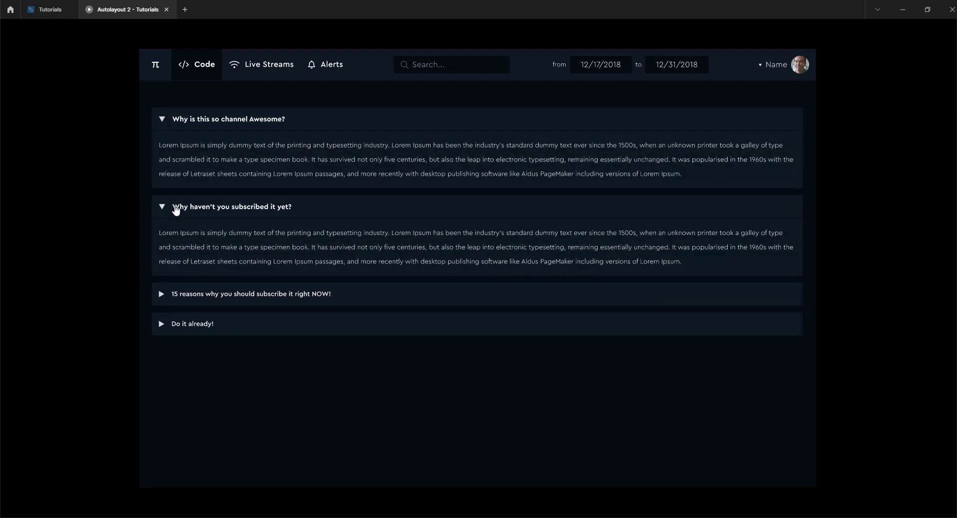
click(182, 302)
click(179, 386)
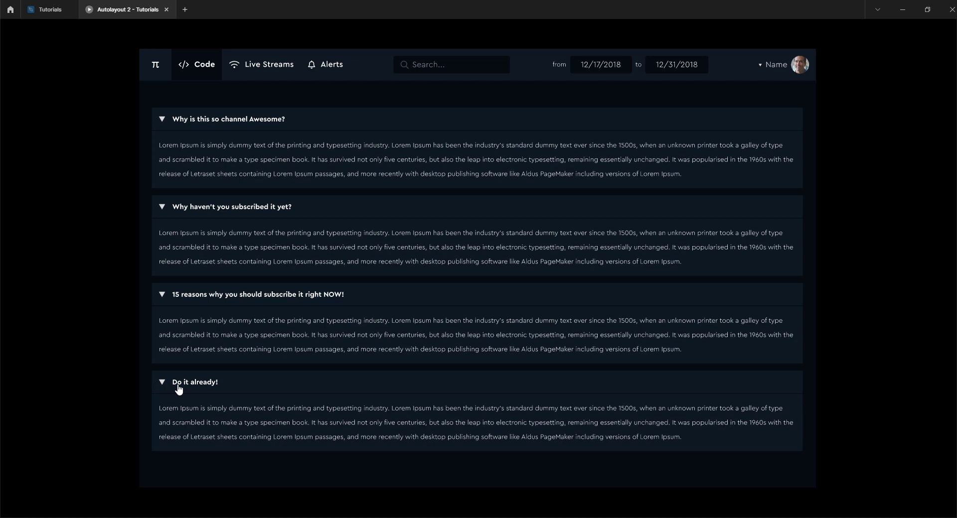
click(179, 386)
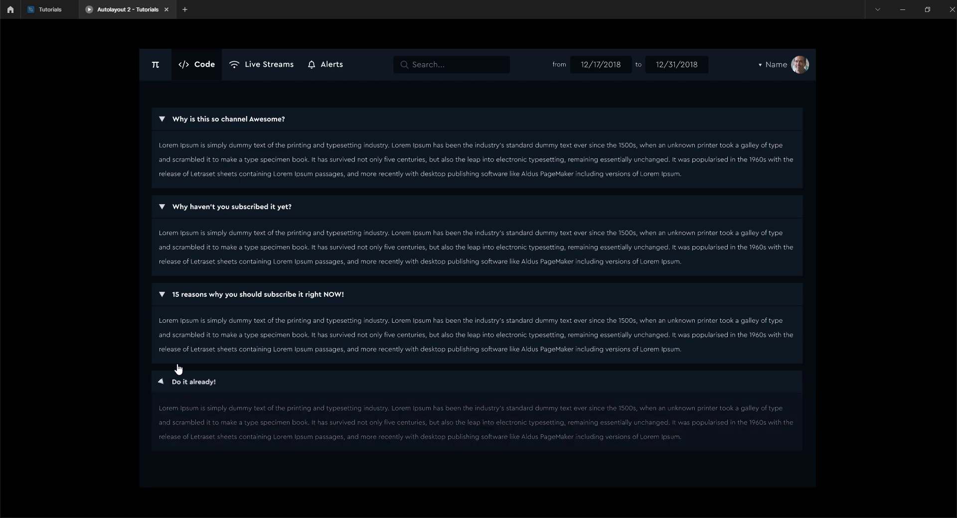
click(185, 295)
click(184, 208)
click(189, 130)
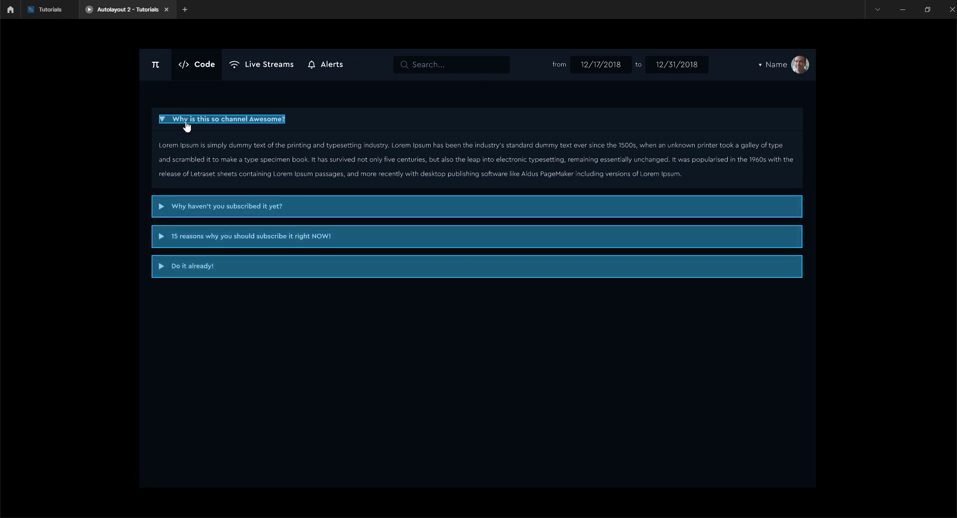
click(186, 126)
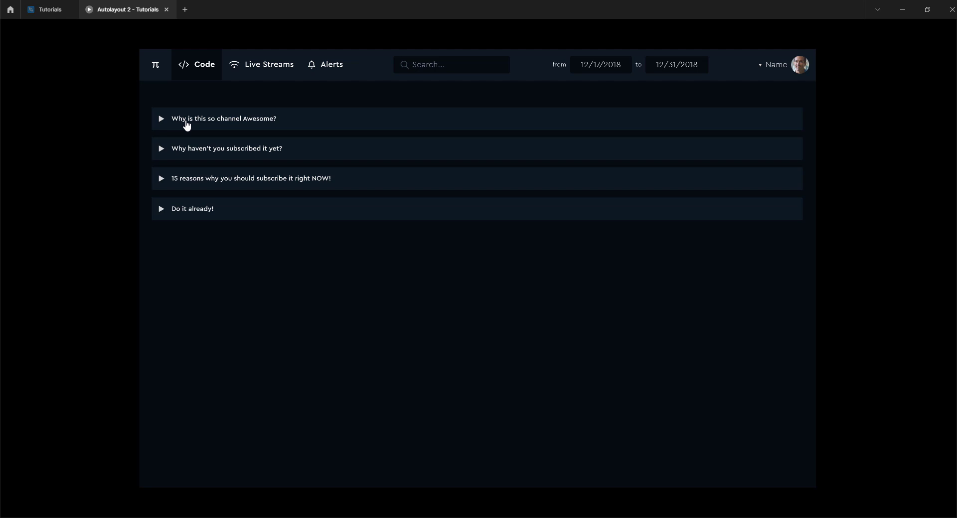
Back in the editor, move the play triangle below the down-pointing triangle in the MacBook frame
click(52, 11)
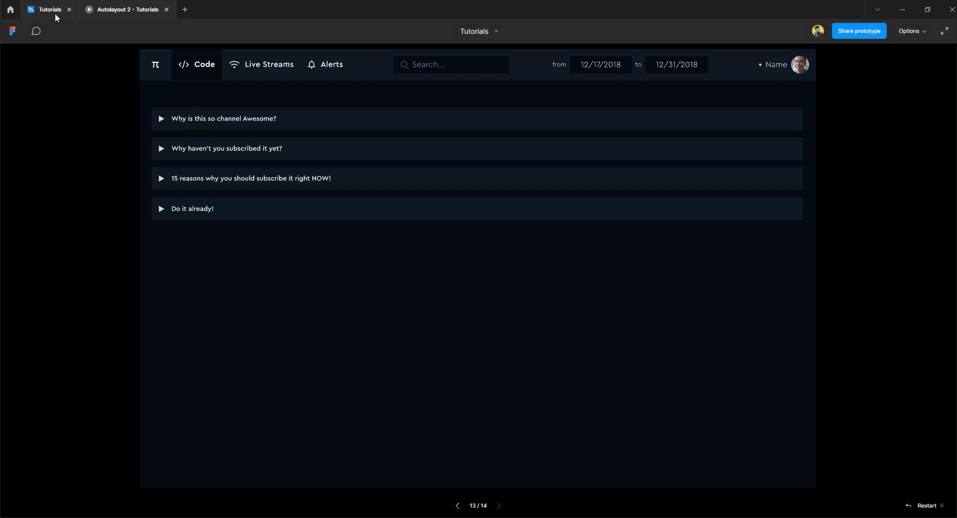
drag(764, 218, 387, 236)
scroll(349, 206, up, 2)
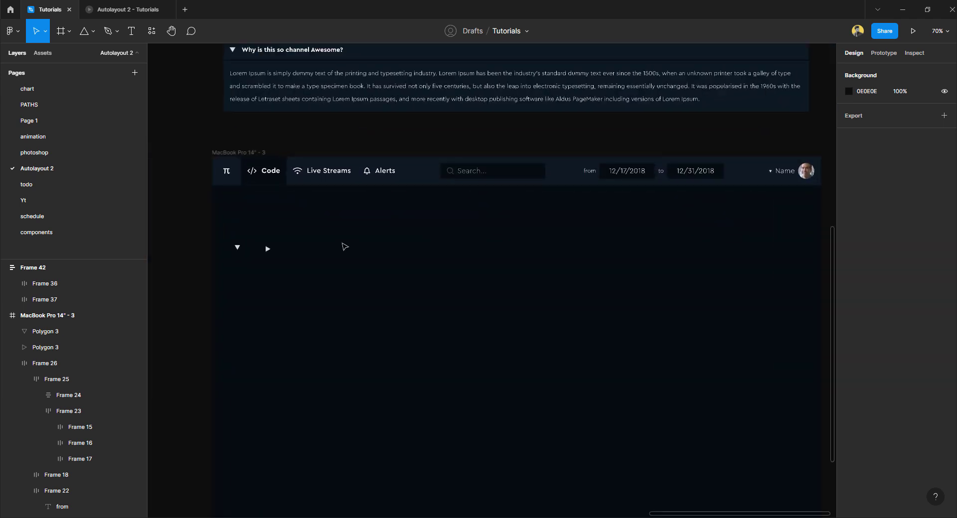
drag(406, 265, 359, 233)
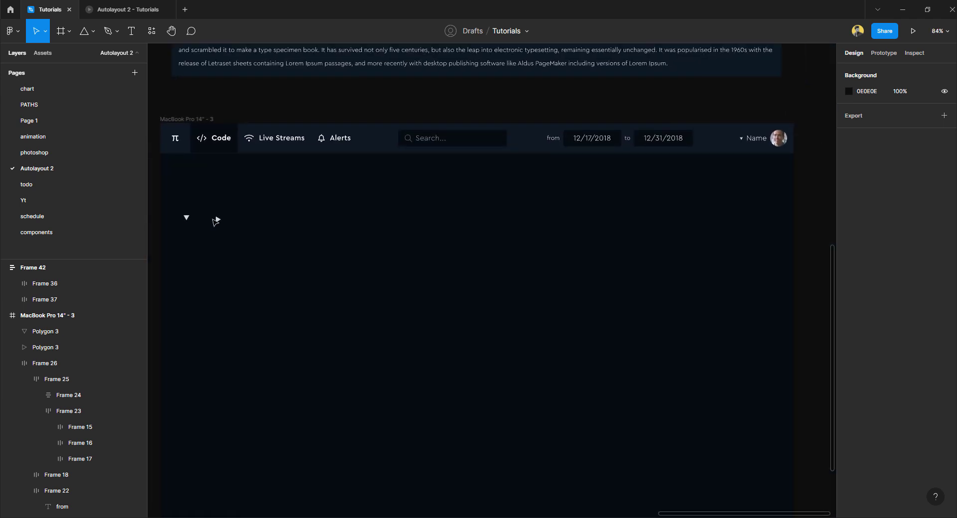
drag(215, 219, 187, 241)
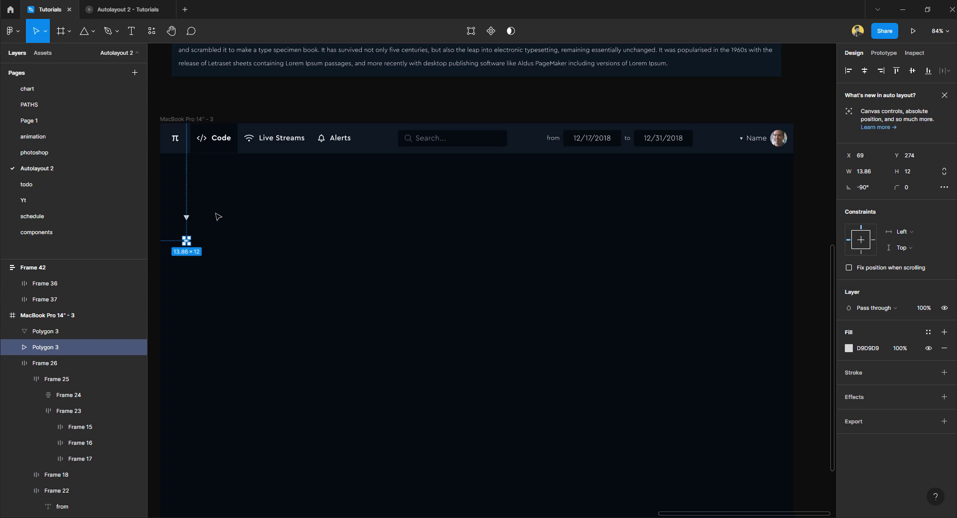
Paste a copy of Frame 42's title beside the down triangle and retype it as 'Lorem Ipsum'
drag(229, 215, 256, 267)
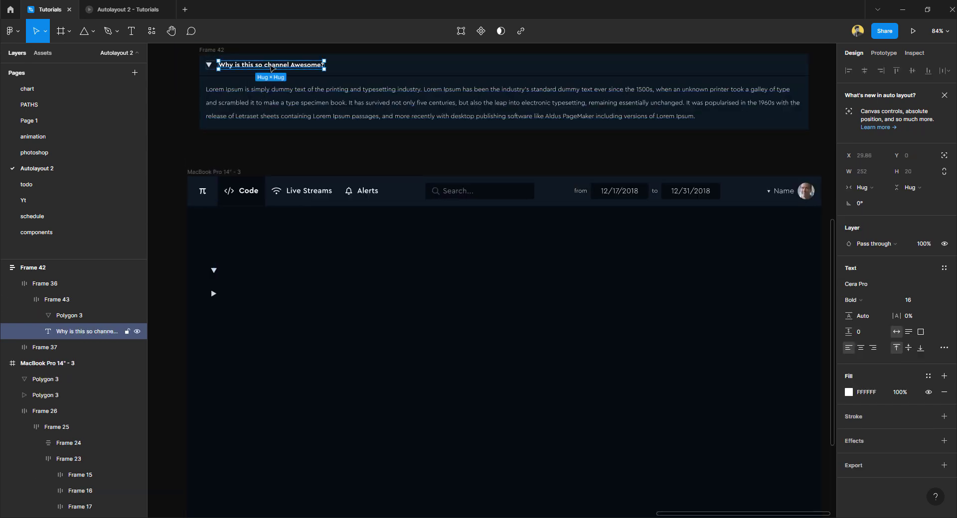
text(Why is this so channel Awesome?)
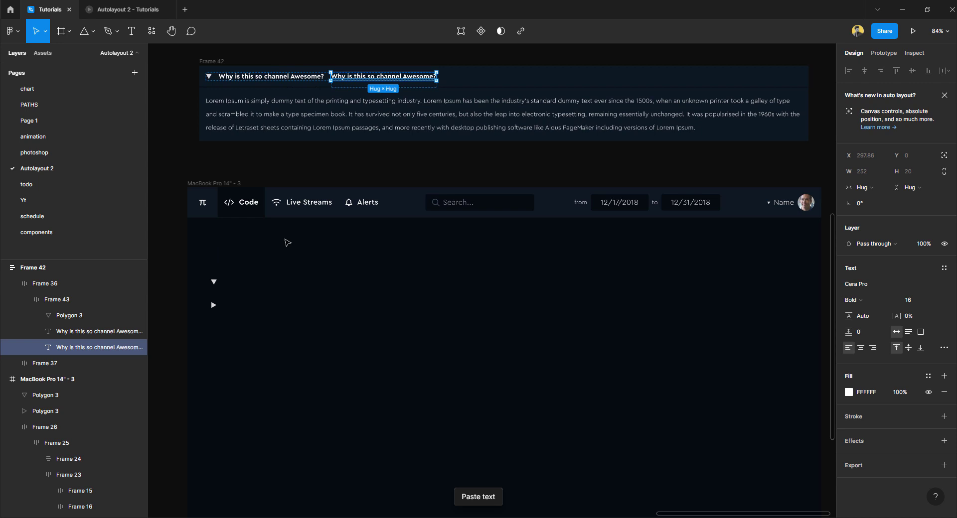
drag(359, 63, 261, 283)
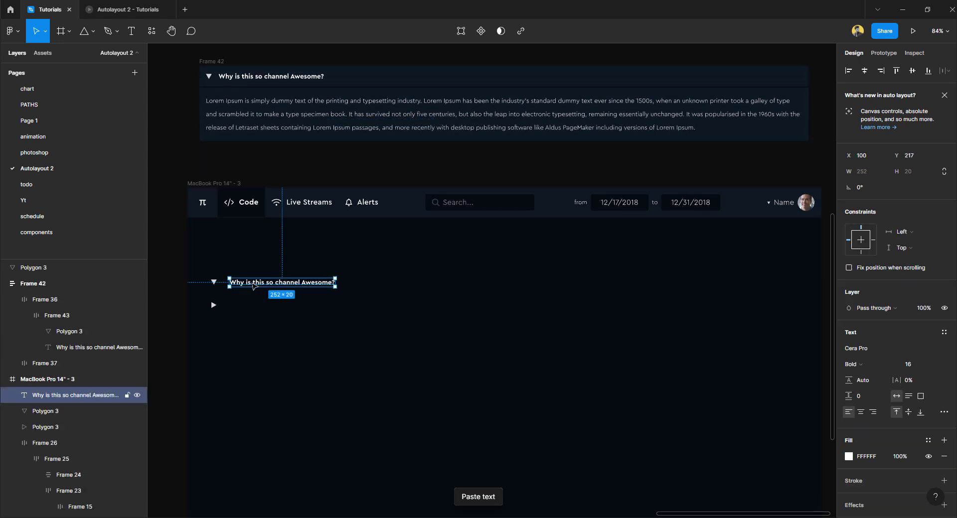
scroll(253, 285, up, 5)
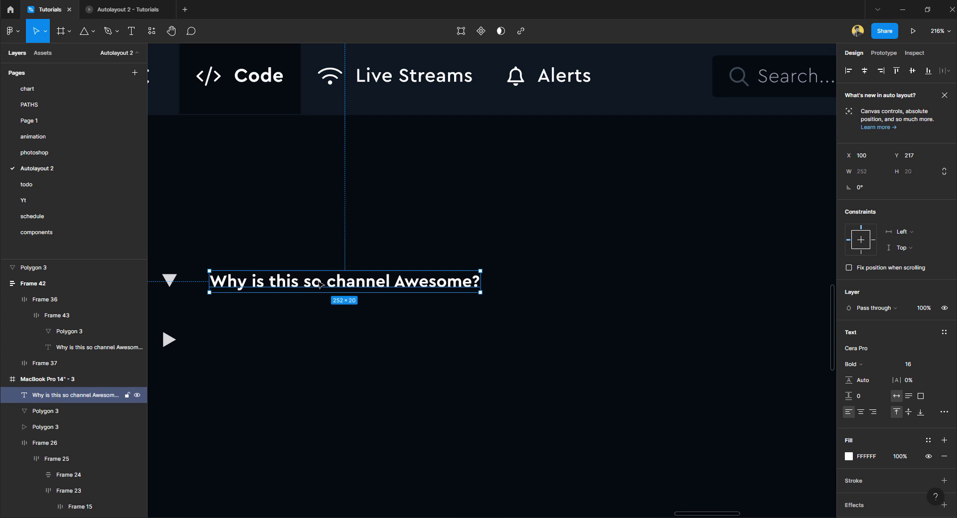
double_click(320, 284)
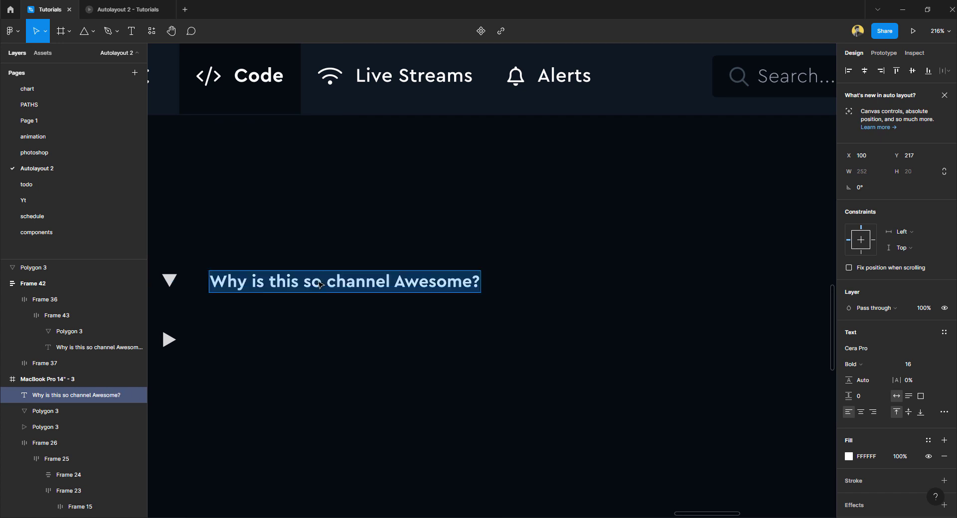
text(Lorem Ipsum)
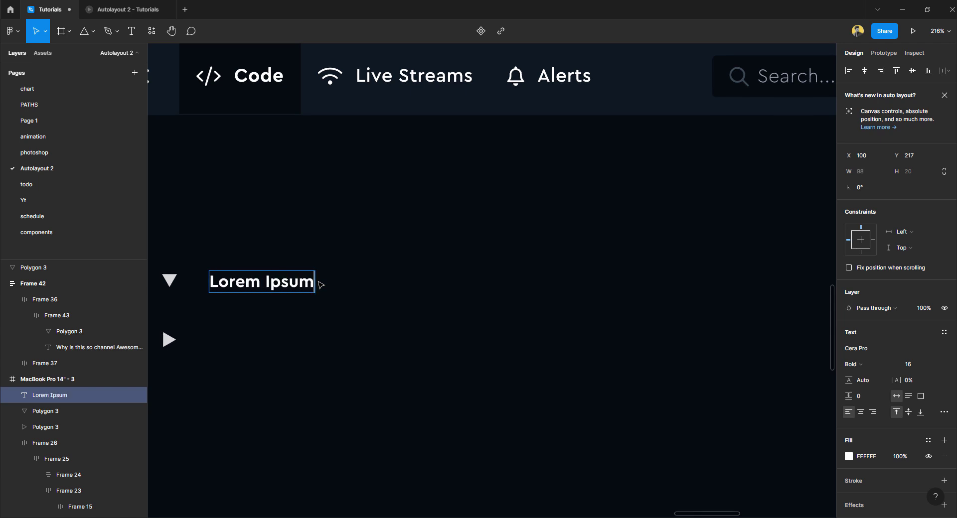
key(Escape)
scroll(367, 276, down, 2)
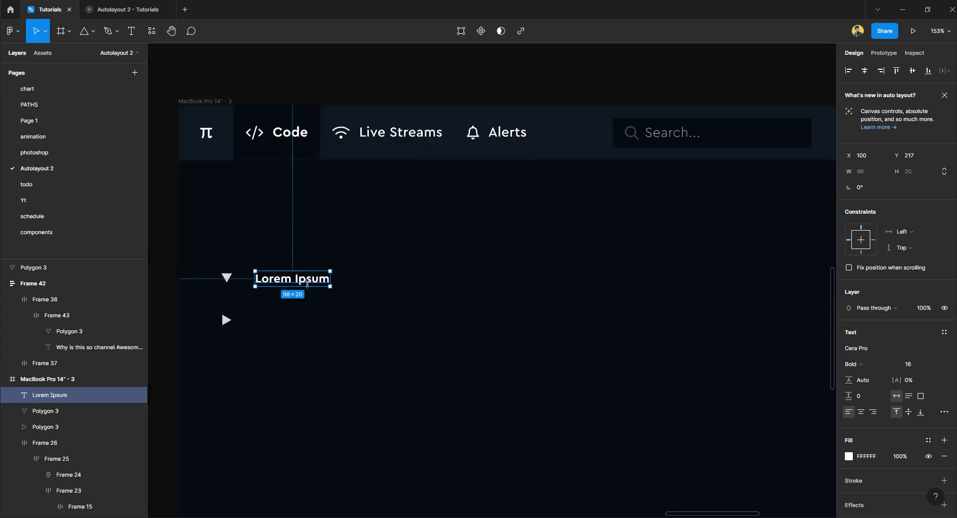
Wrap the Lorem Ipsum title and down triangle in an auto layout row with 16 spacing and padding
drag(286, 285, 276, 285)
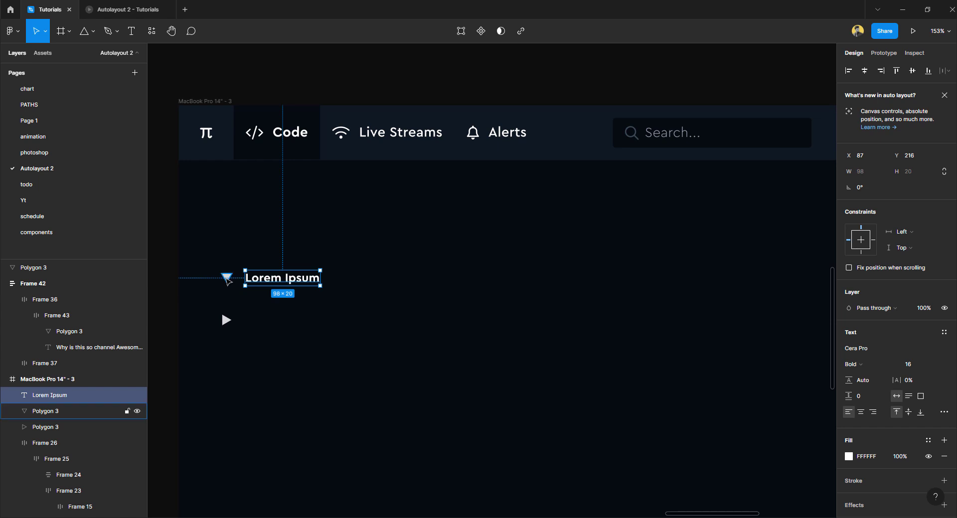
shift+click(226, 278)
key(shift+a)
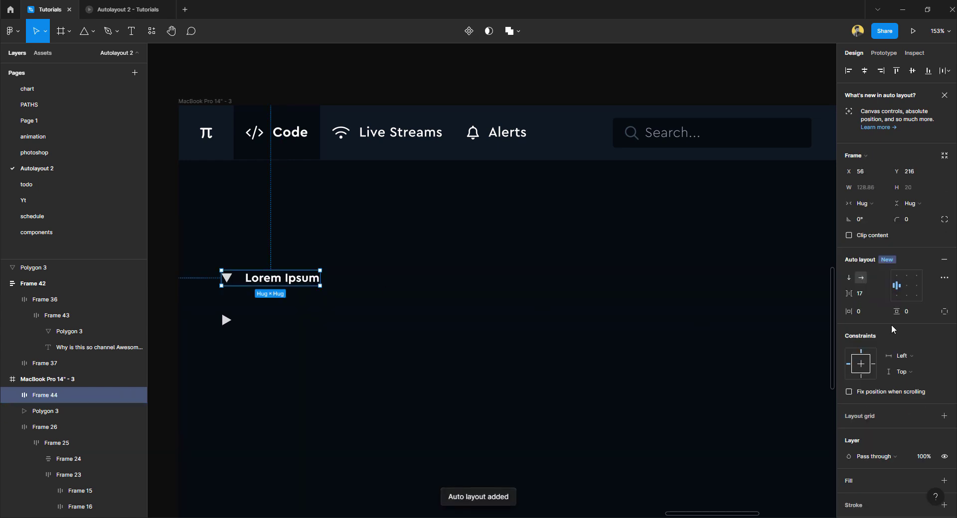
click(864, 293)
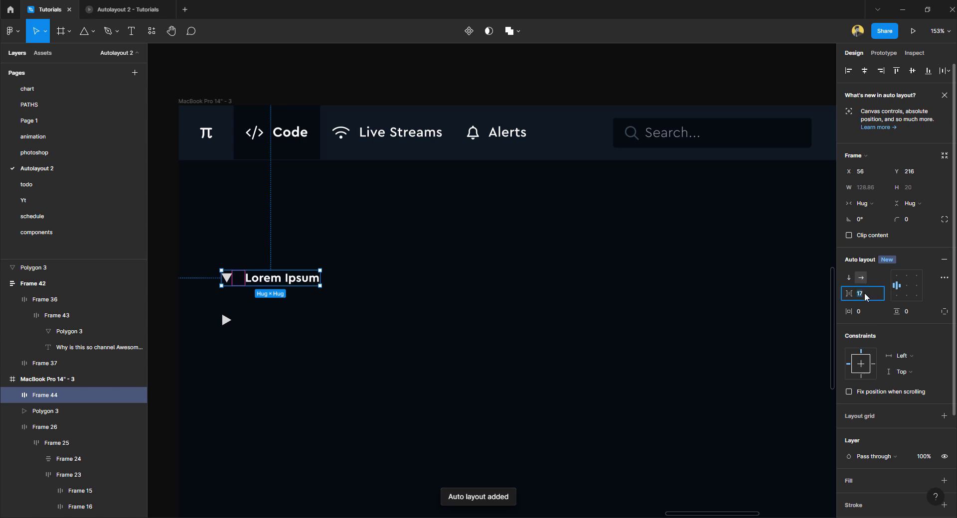
text(16)
key(Return)
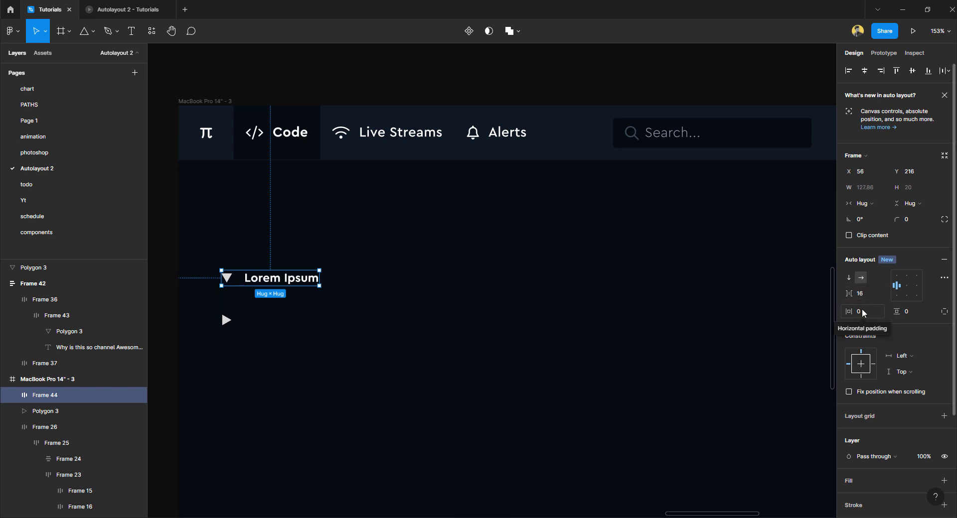
click(865, 312)
text(16)
key(Tab)
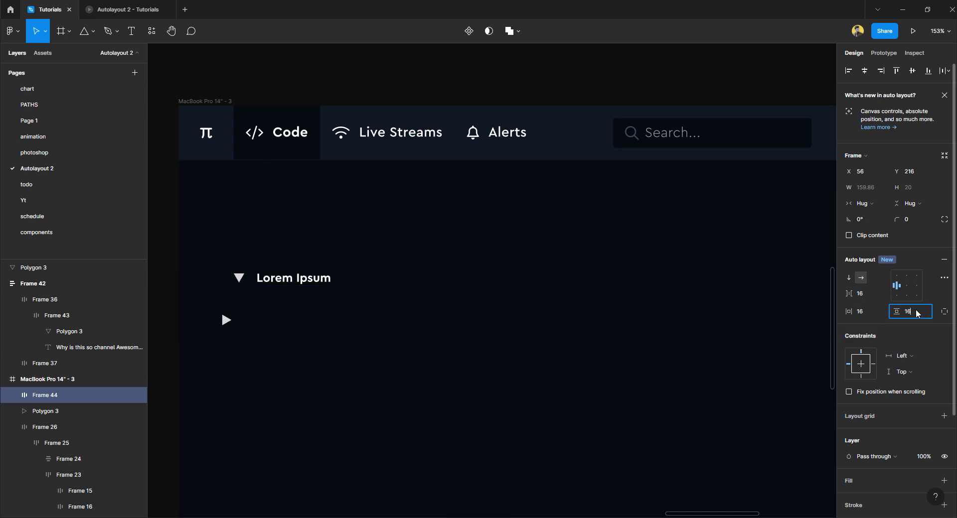
text(16)
key(Return)
Fill the row with Frame 42's header colour 0D1822 and move the play triangle further down
scroll(348, 231, down, 5)
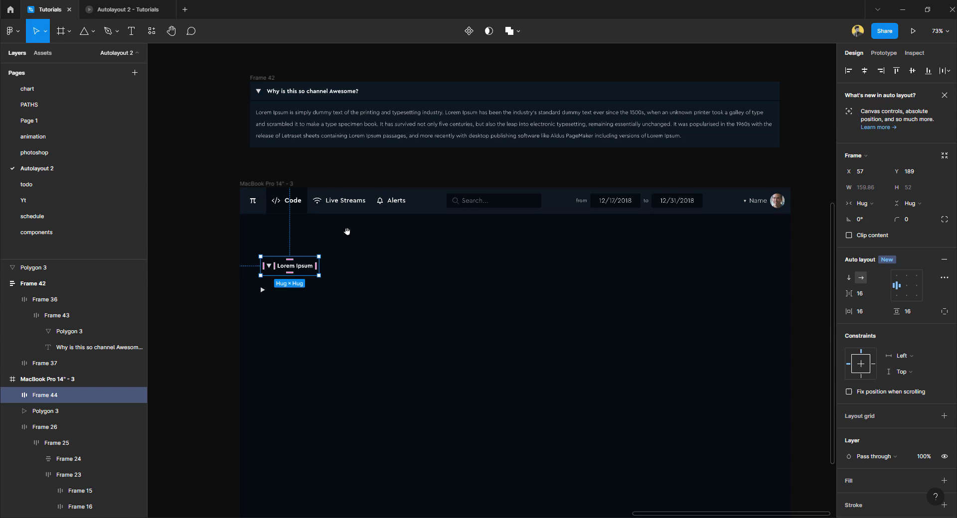
drag(347, 232, 335, 277)
key(i)
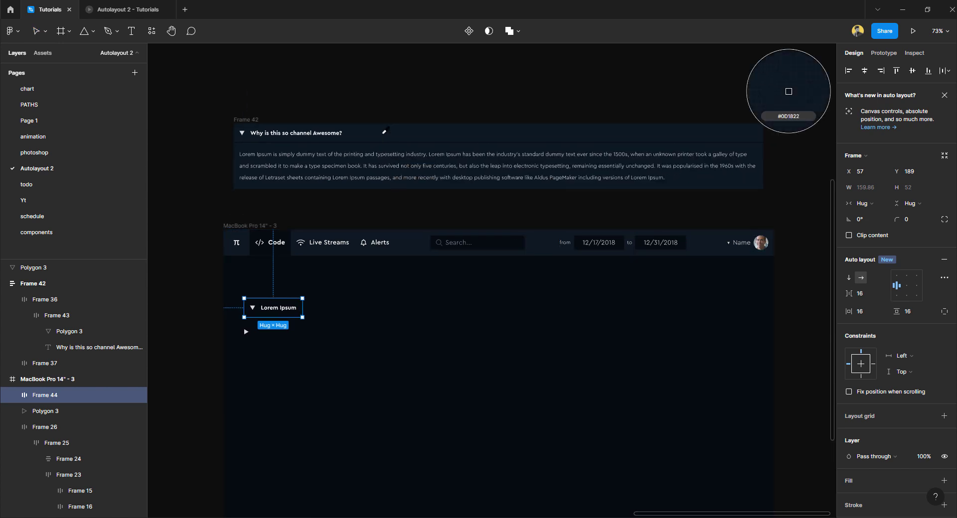
click(789, 91)
scroll(263, 323, up, 5)
drag(287, 299, 277, 290)
drag(233, 338, 234, 409)
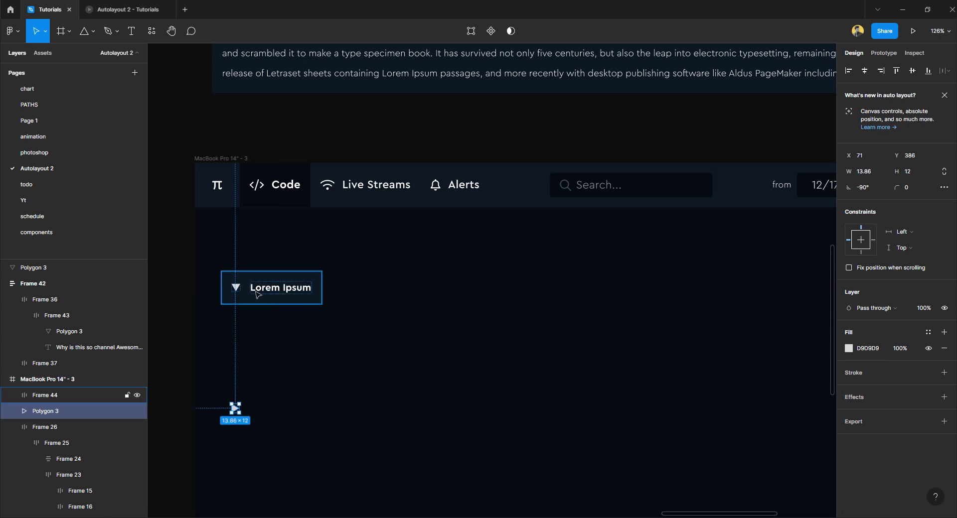
scroll(352, 150, down, 5)
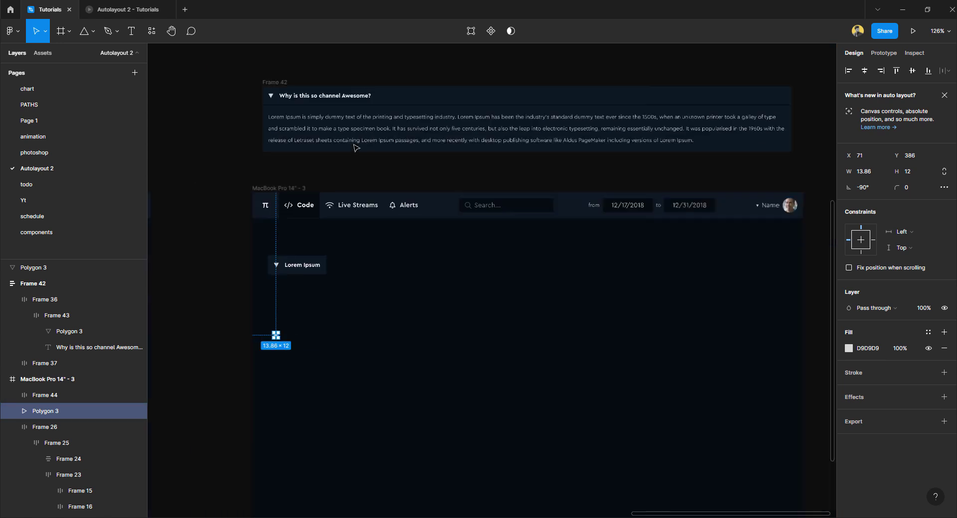
Place Frame 42's body paragraph under the Lorem Ipsum row, with the play triangle below it
click(378, 136)
drag(378, 136, 425, 311)
click(279, 387)
drag(280, 336, 281, 394)
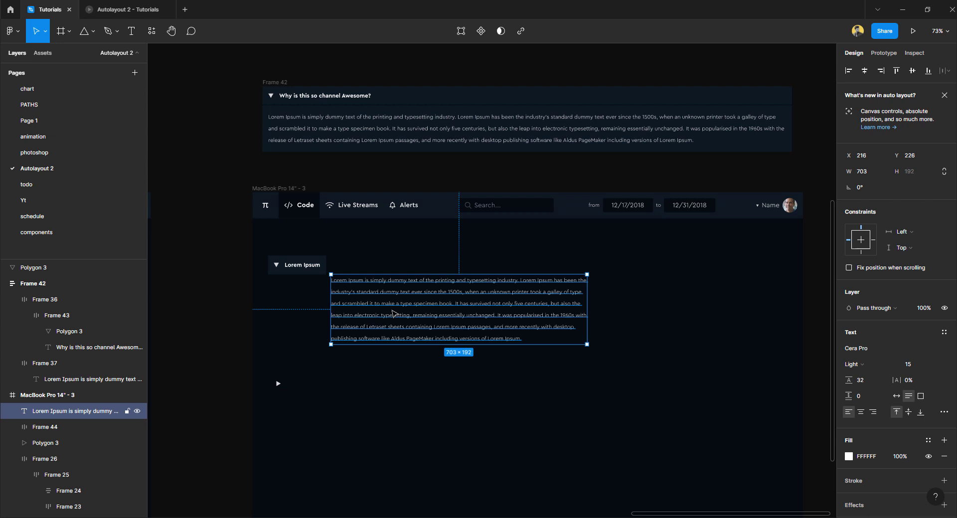
drag(402, 314, 343, 312)
Wrap the paragraph in an auto layout frame with 16 padding and a 0D1822 fill
click(312, 270)
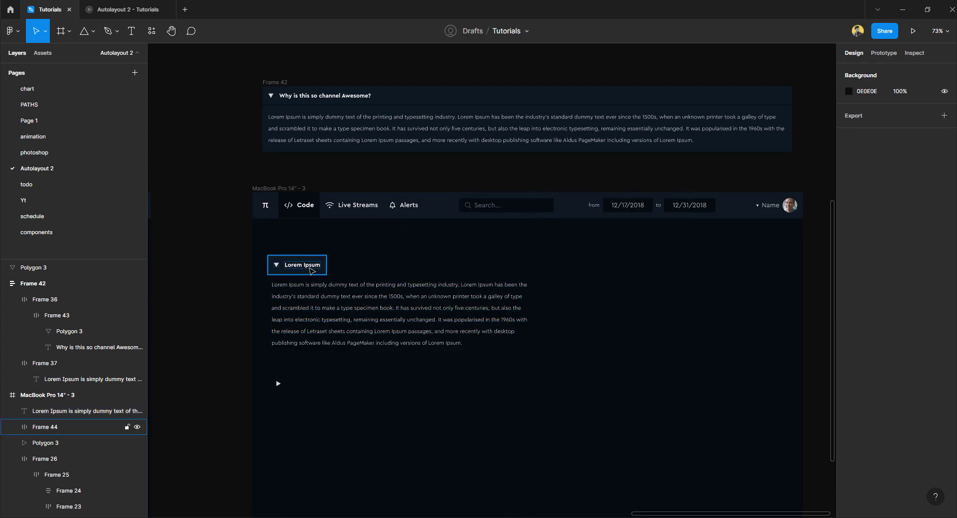
click(318, 309)
key(shift+a)
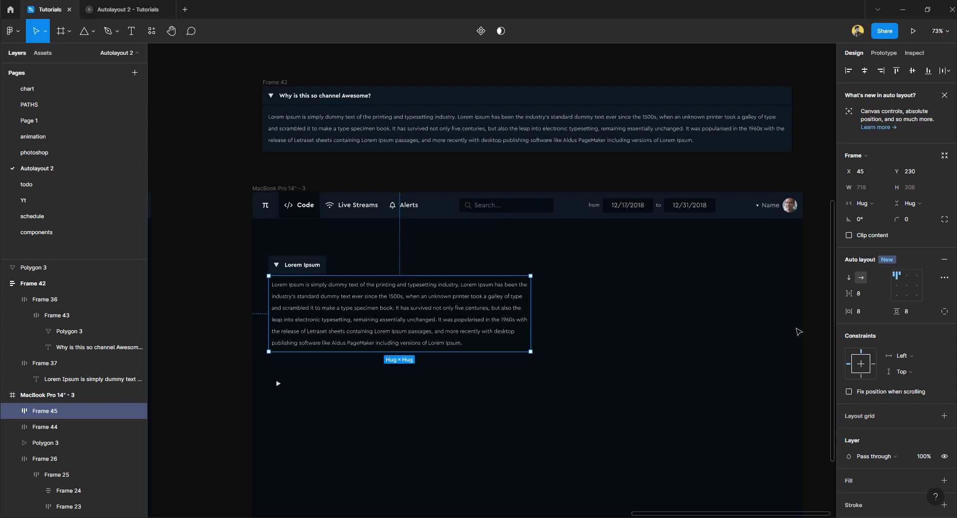
click(862, 313)
text(16)
click(908, 312)
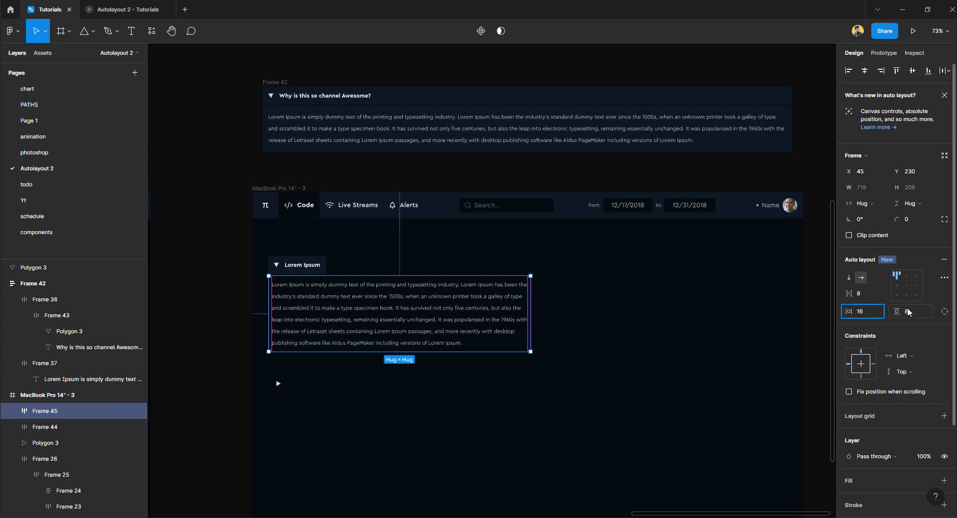
text(16)
key(Return)
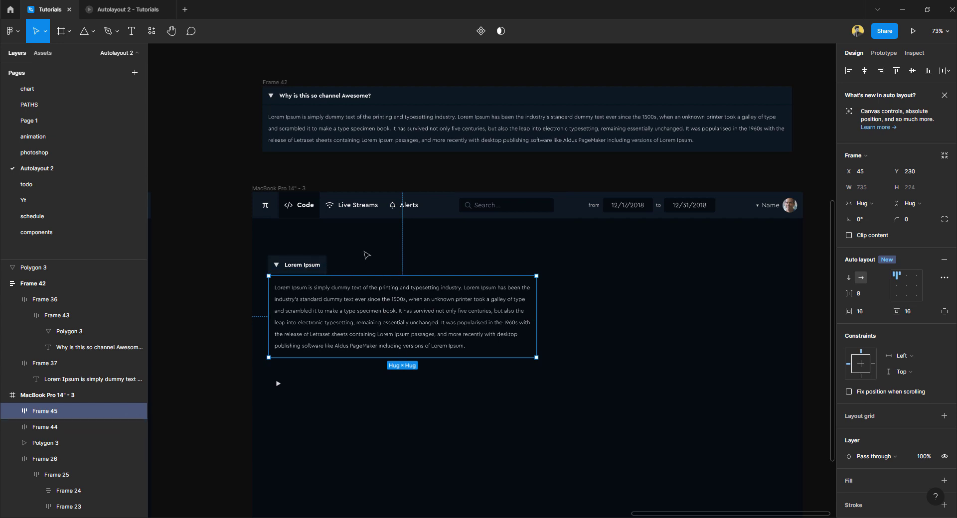
key(i)
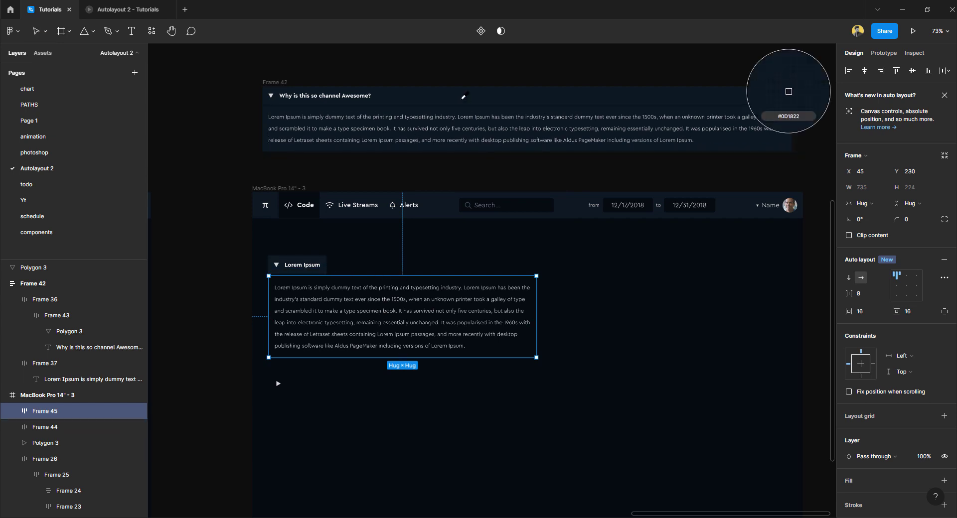
click(787, 95)
click(517, 260)
scroll(348, 293, up, 2)
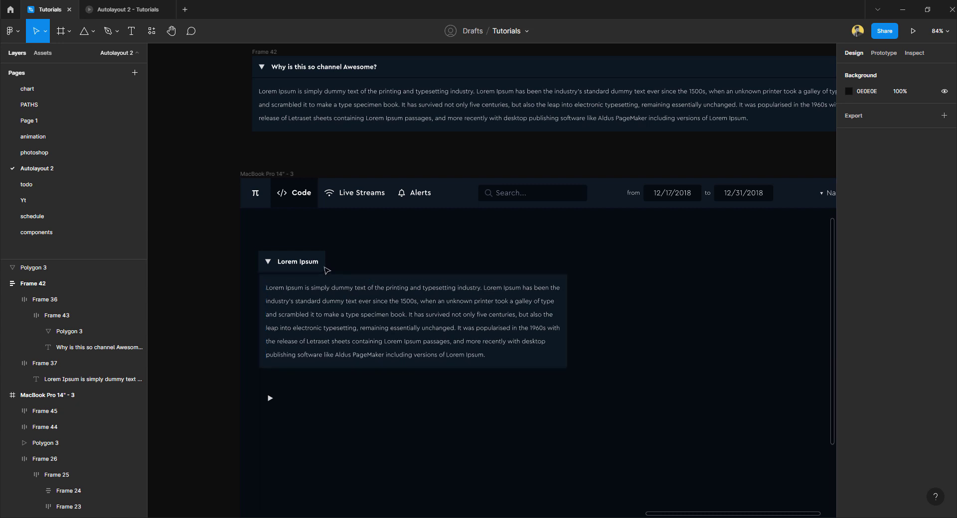
Stack the header row and body frame in a top-left aligned vertical auto layout with 0 gap
click(298, 261)
shift+click(344, 287)
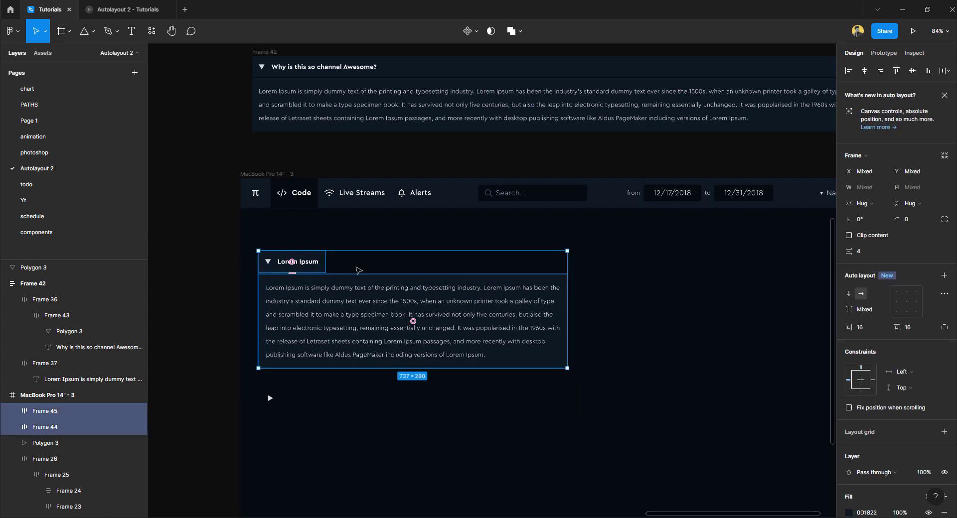
key(shift+a)
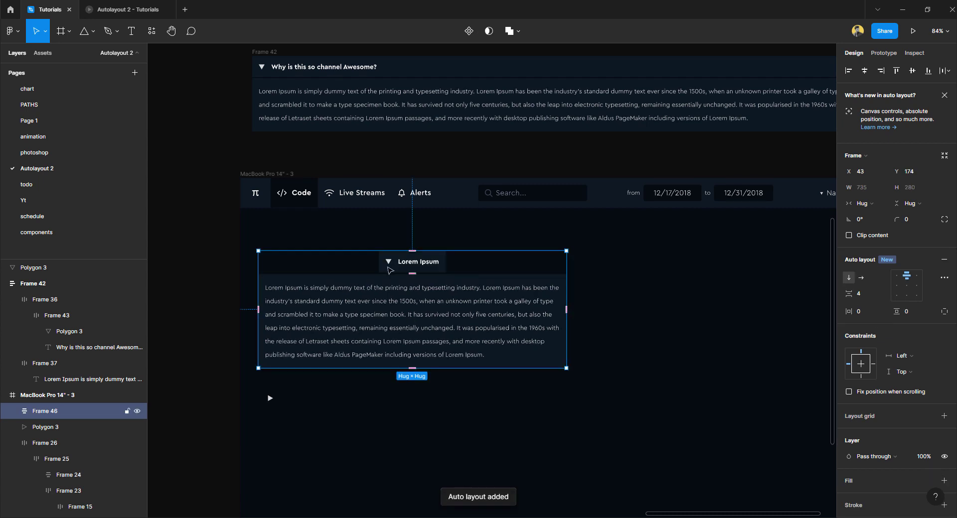
click(899, 280)
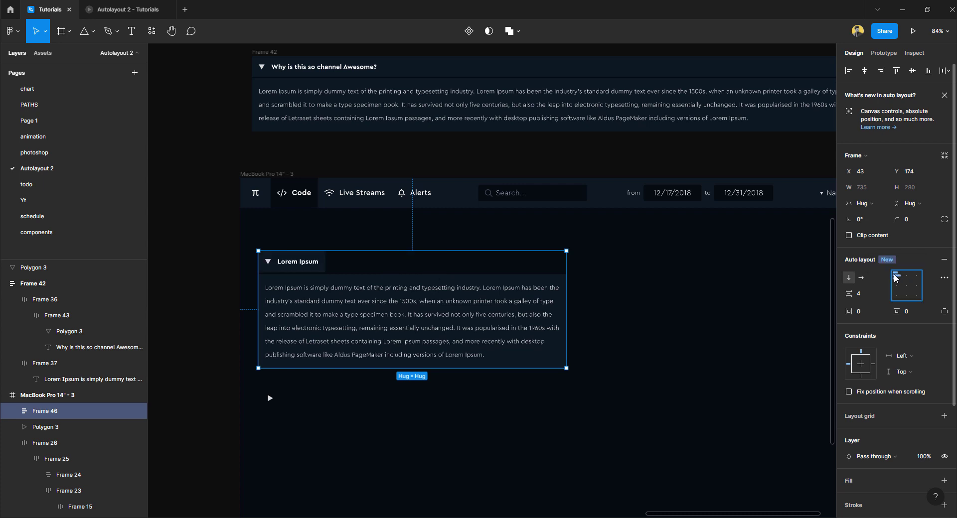
click(871, 294)
text(0)
key(Return)
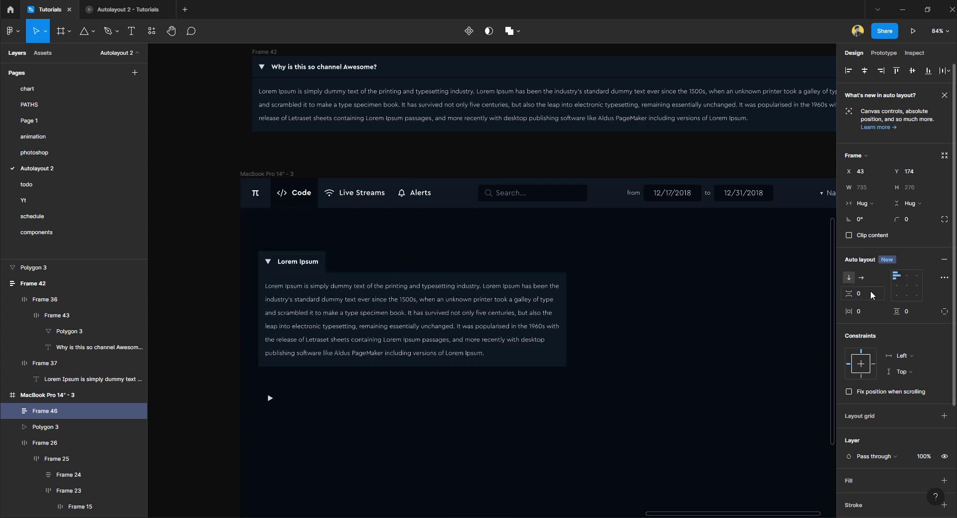
Set both the header row and body frame to Fill container width
double_click(297, 271)
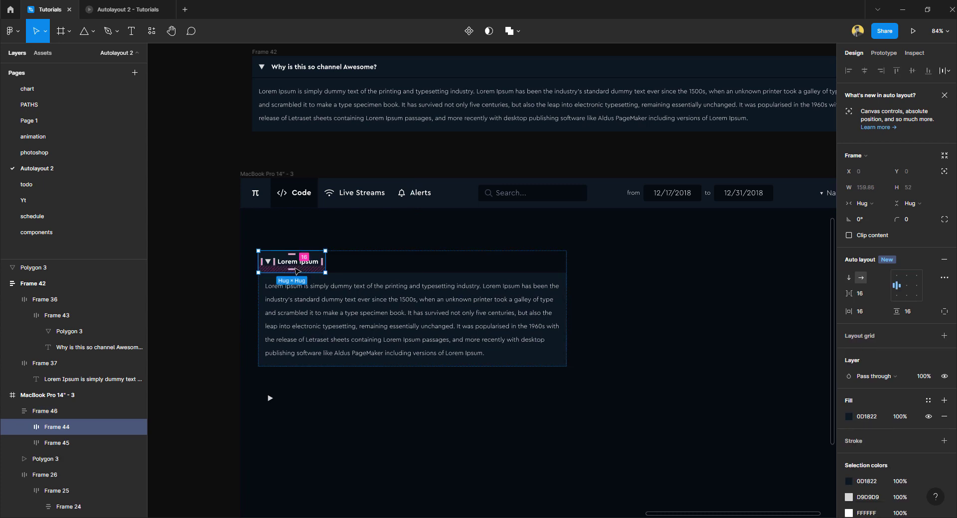
shift+click(321, 290)
click(859, 204)
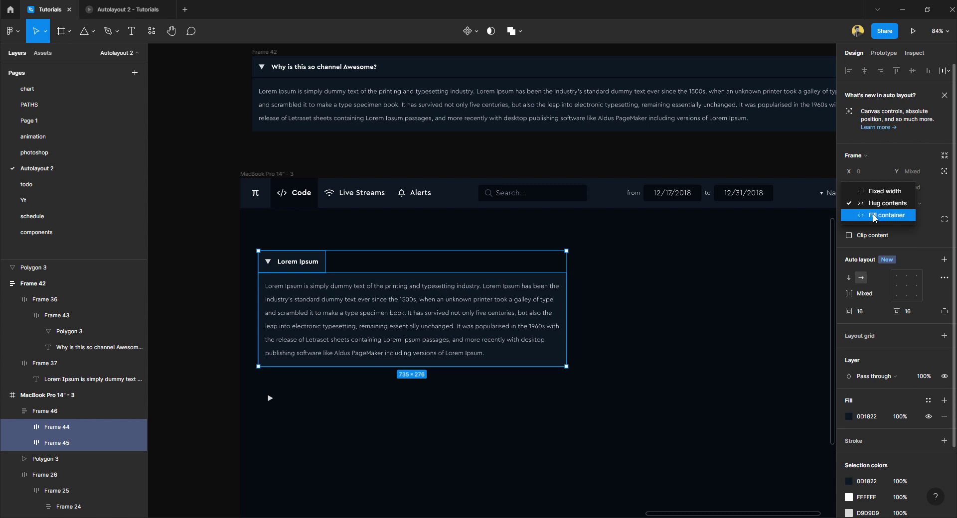
click(886, 214)
key(Escape)
Widen the accordion card and set the paragraph text to Fill container width
drag(503, 280, 738, 281)
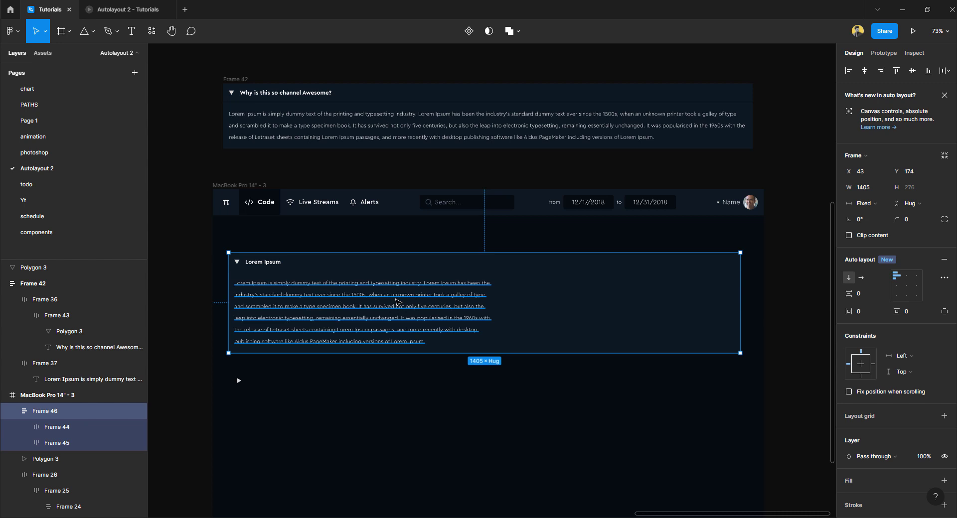
click(397, 302)
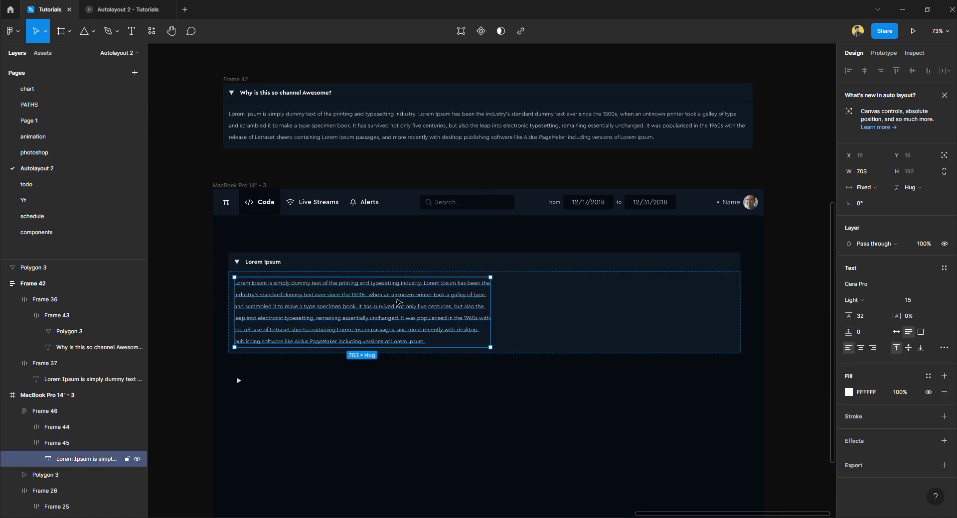
click(872, 190)
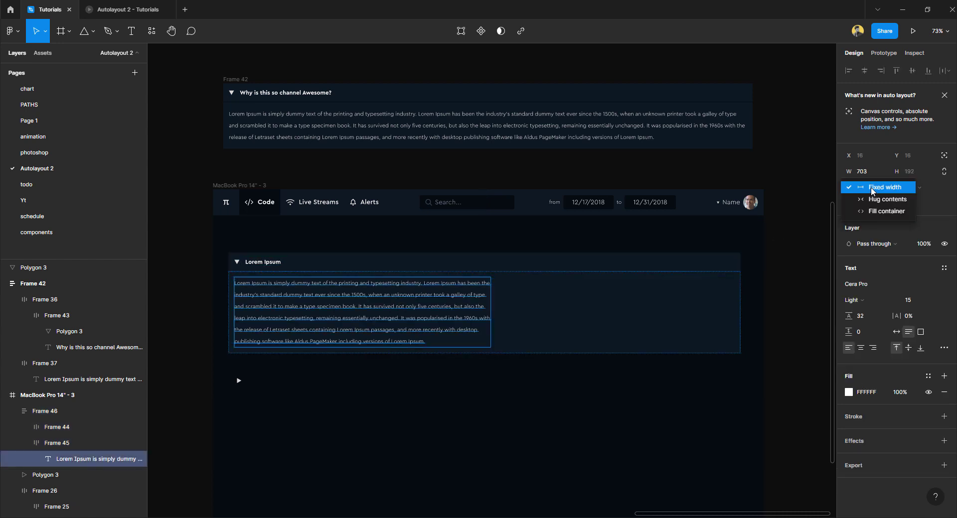
click(872, 213)
click(760, 329)
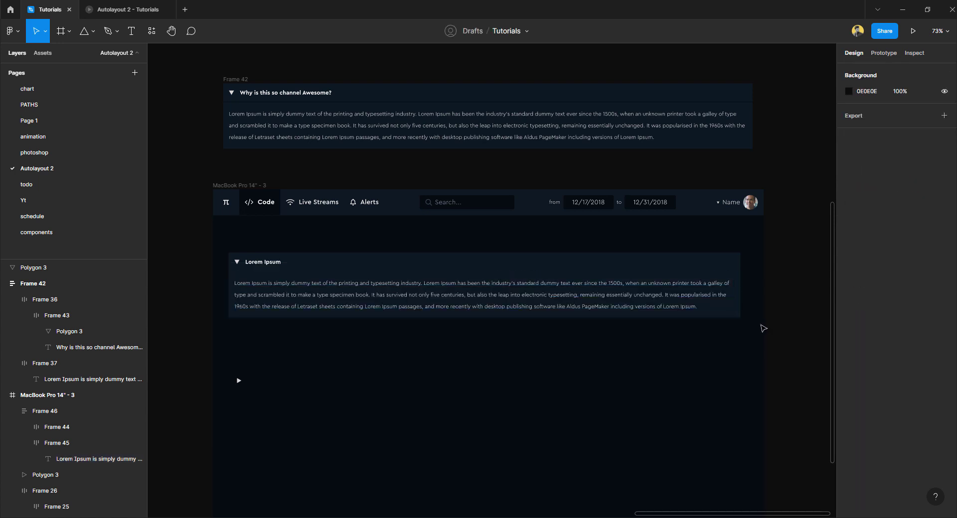
Resize the accordion card to 1370 wide
click(342, 299)
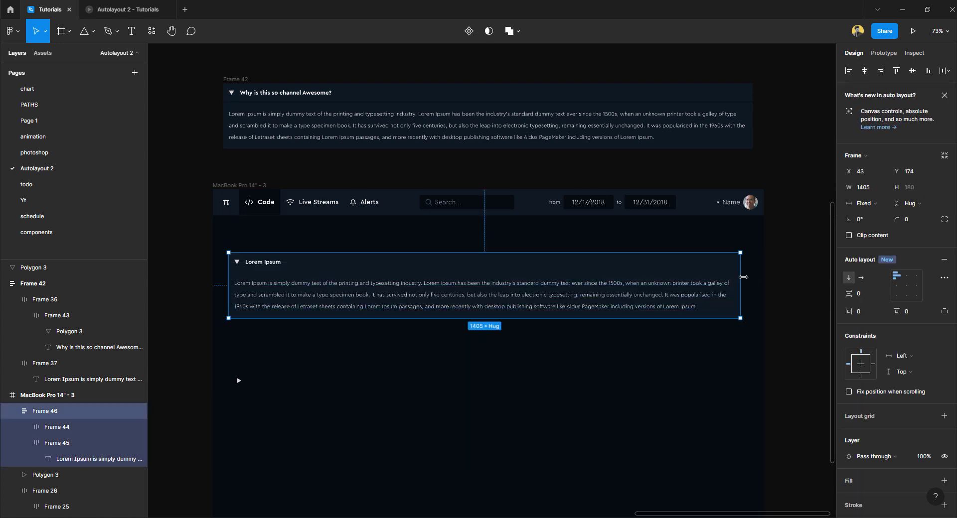
mouse_move(743, 277)
mouse_down()
mouse_move(487, 277)
mouse_move(728, 279)
mouse_up()
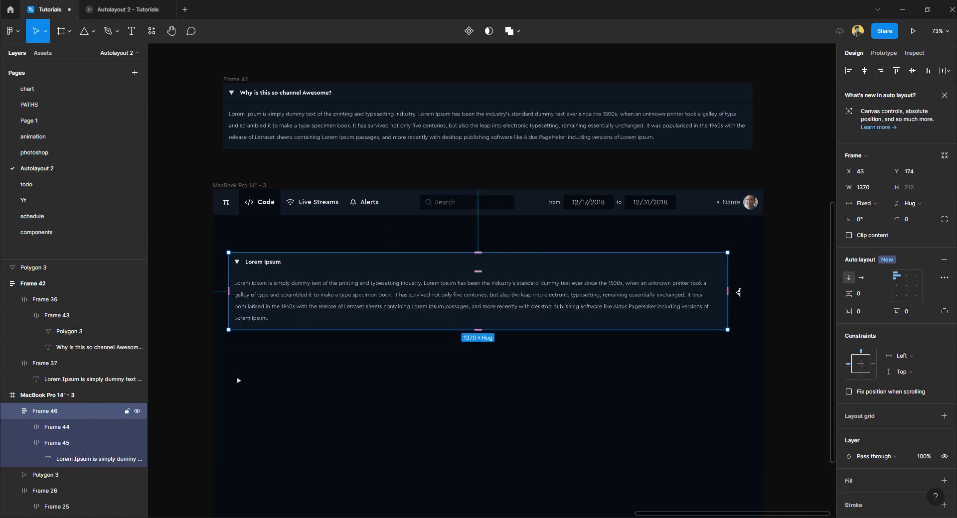
click(754, 296)
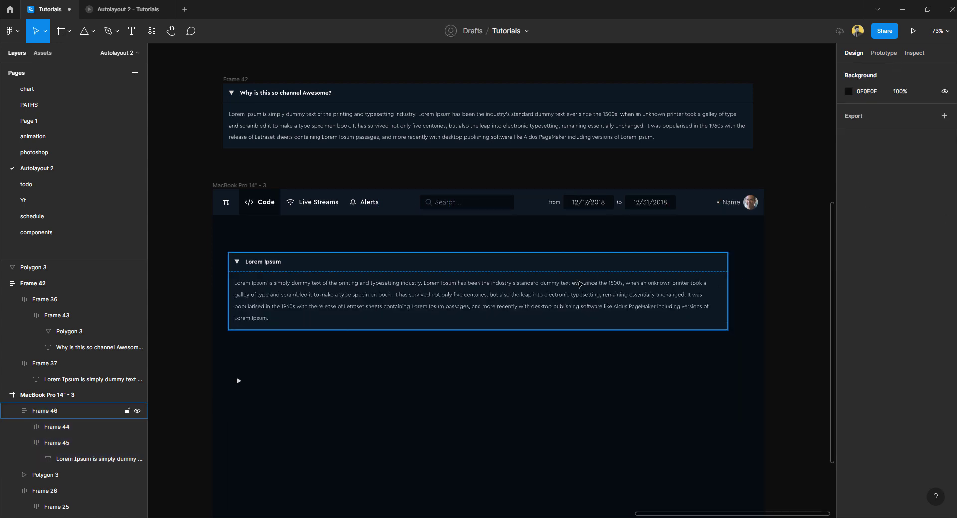
Add a 1 px black (000000) stroke to the Lorem Ipsum header row, on the bottom edge only
double_click(536, 269)
scroll(885, 421, down, 2)
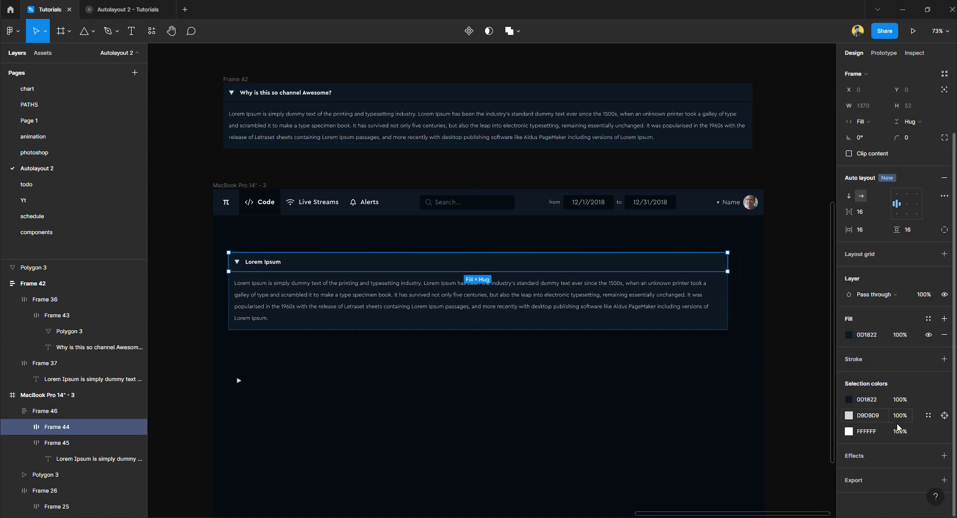
click(943, 359)
click(943, 391)
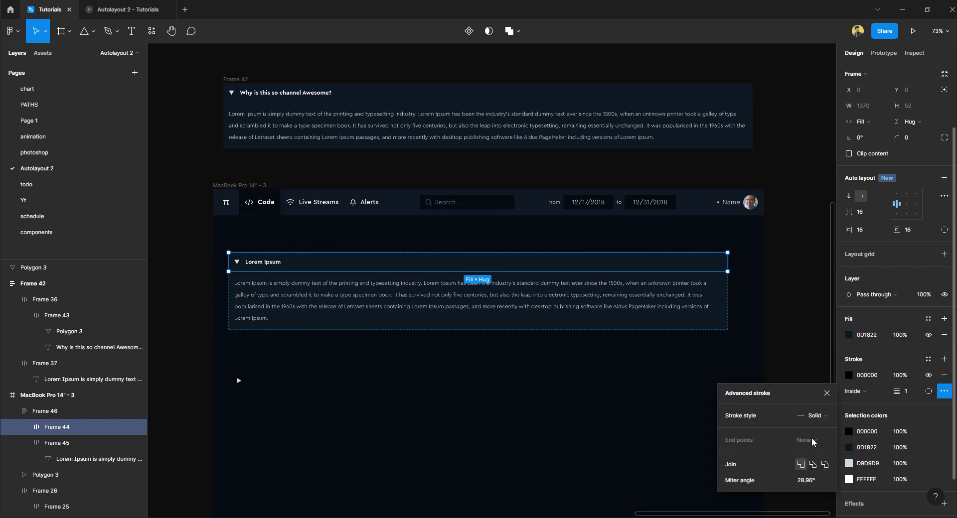
click(928, 391)
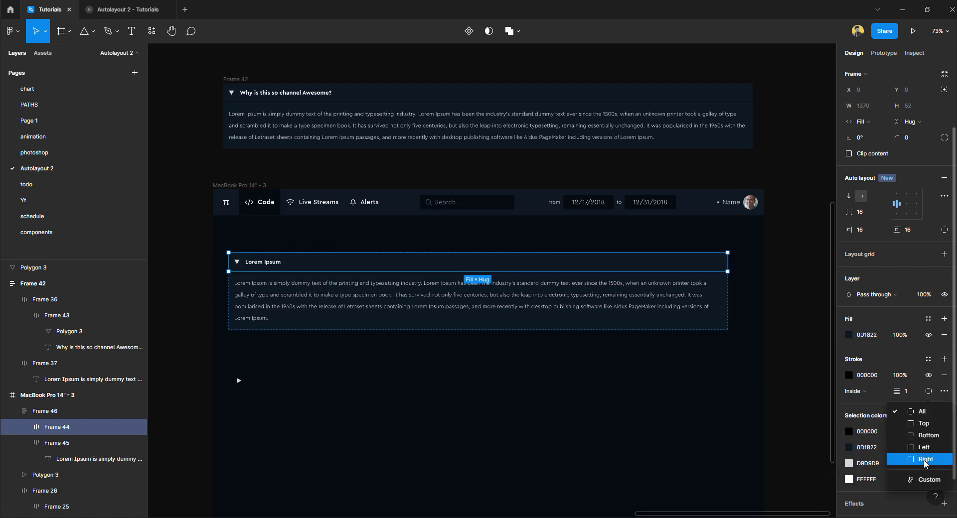
click(924, 435)
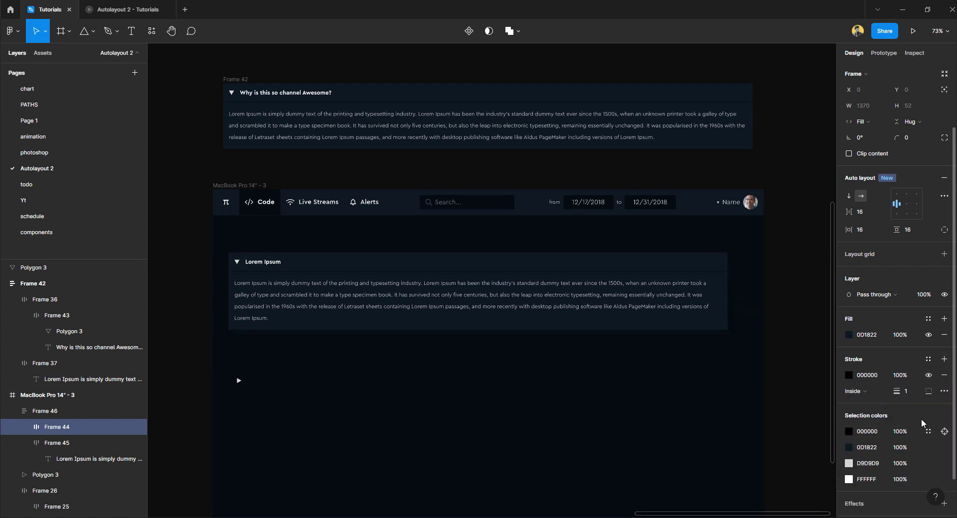
click(514, 425)
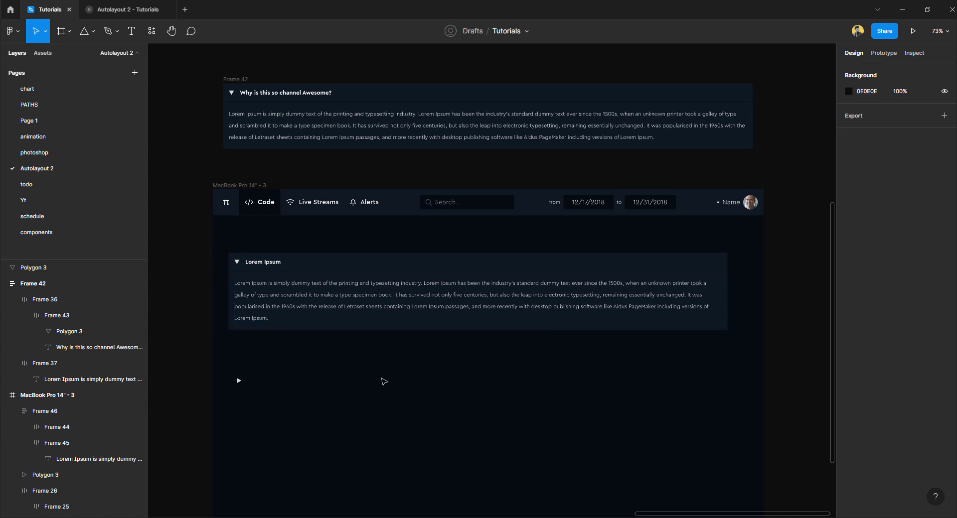
Delete the old Frame 42 card and move the accordion frame down into its place
scroll(375, 335, up, 3)
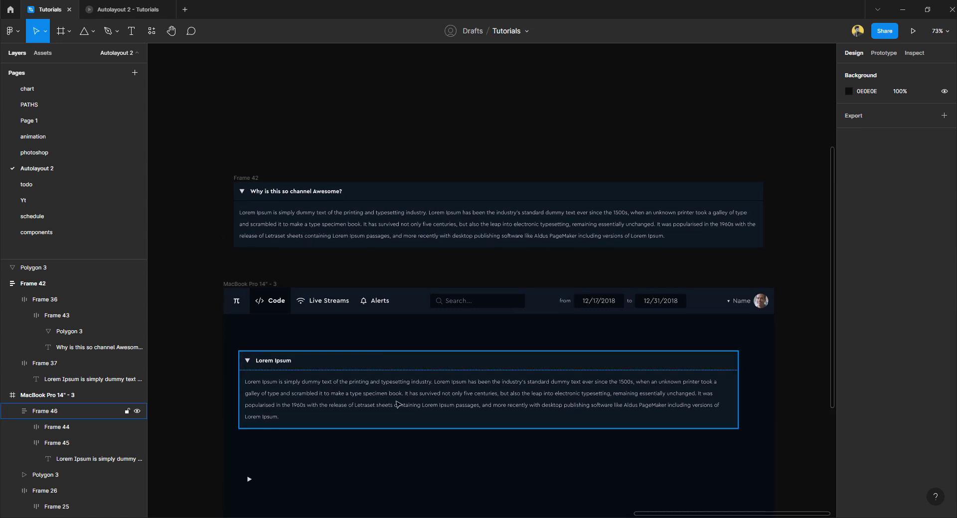
drag(399, 404, 394, 95)
scroll(394, 241, up, 5)
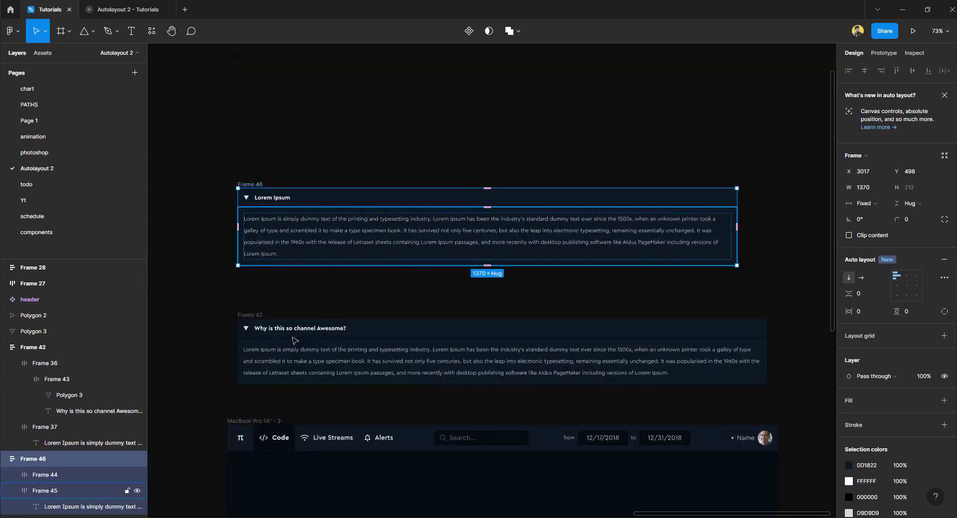
click(258, 316)
key(Delete)
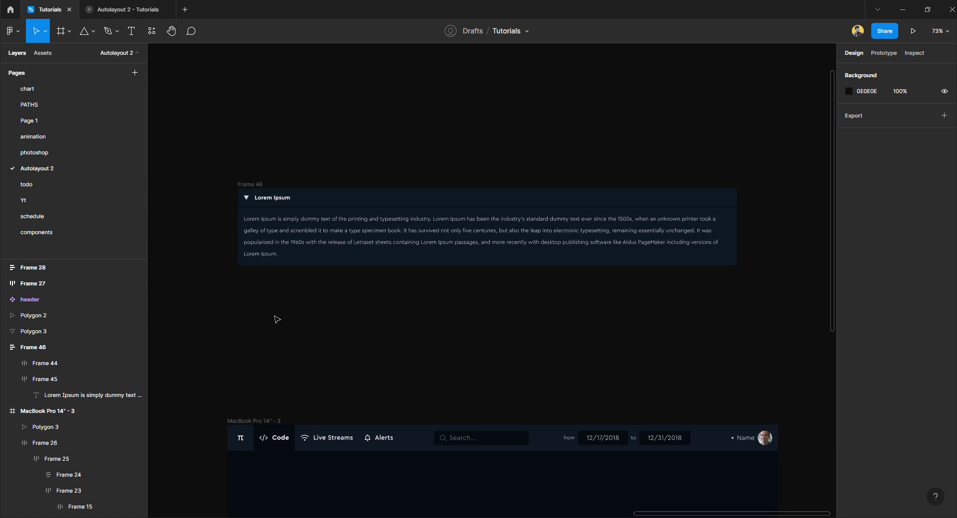
drag(278, 202, 280, 258)
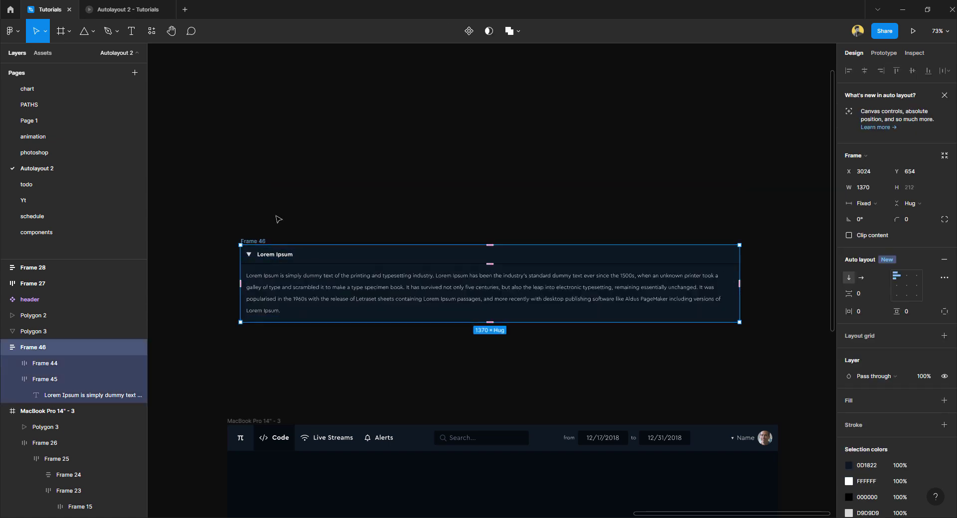
Make the accordion frame a component named 'accordian'
key(ctrl+alt+k)
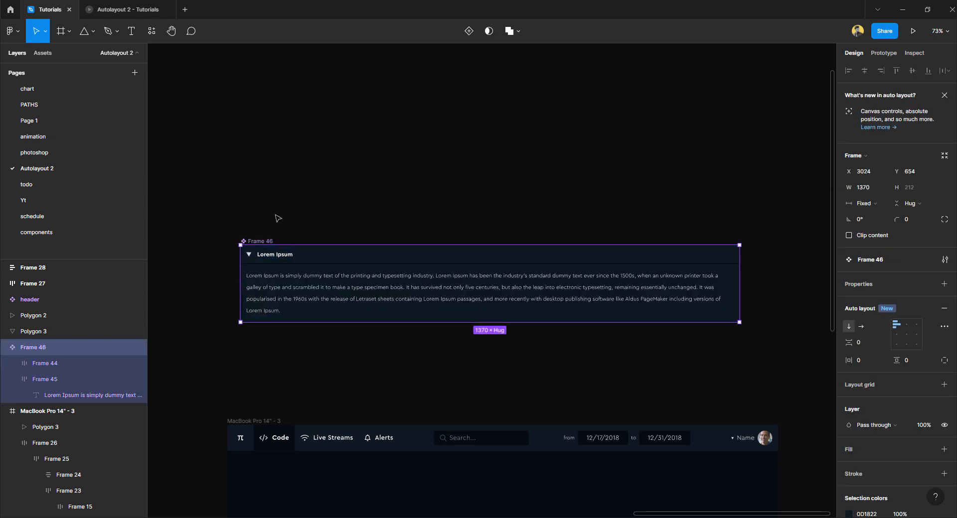
double_click(270, 241)
text(accordian)
click(273, 242)
drag(260, 241, 262, 189)
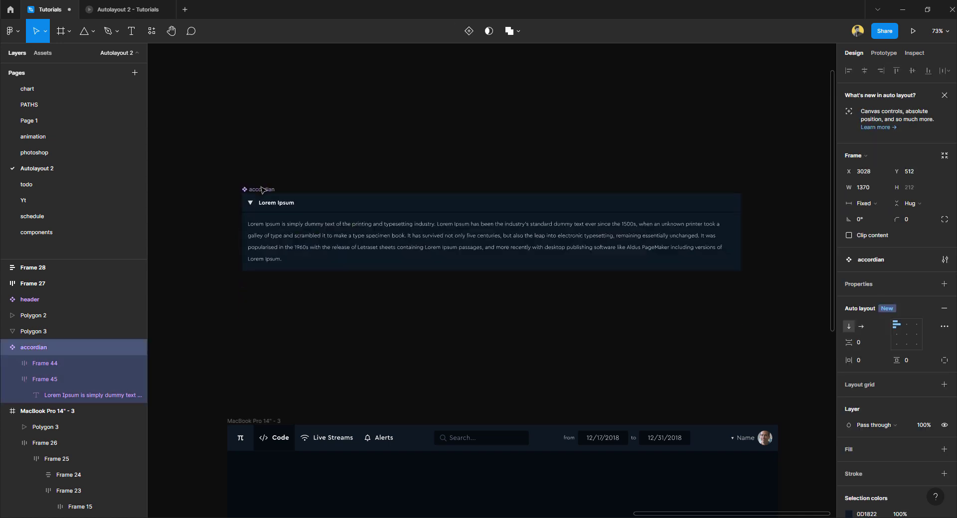
Add a second variant to the accordian component and delete its body text frame
click(469, 32)
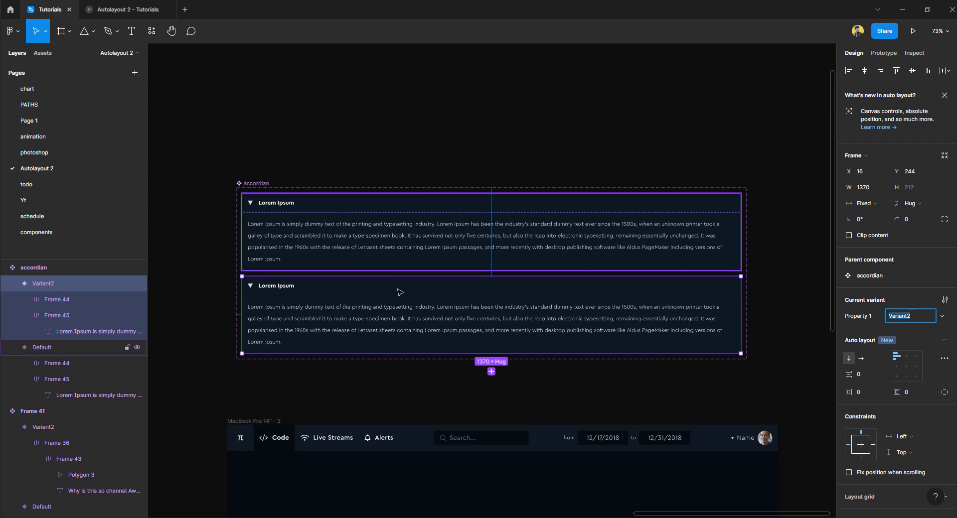
click(398, 318)
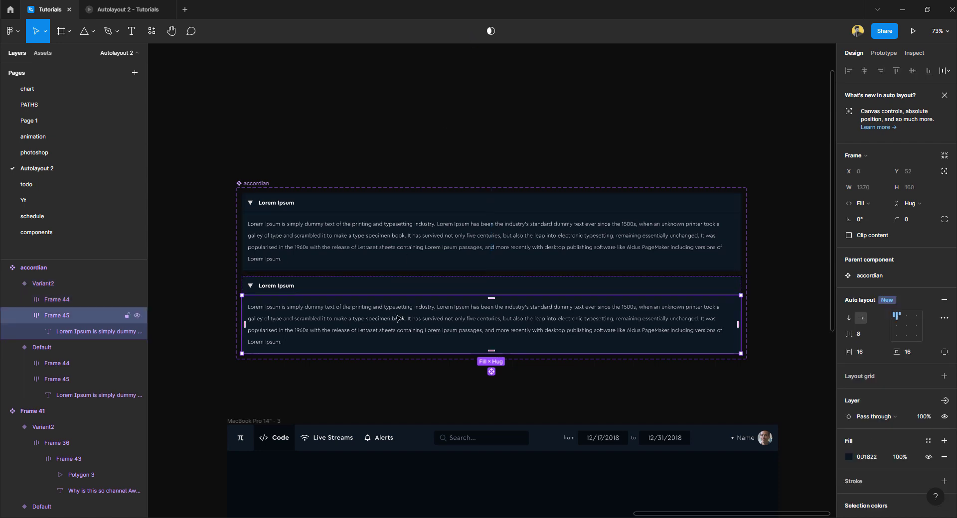
key(Delete)
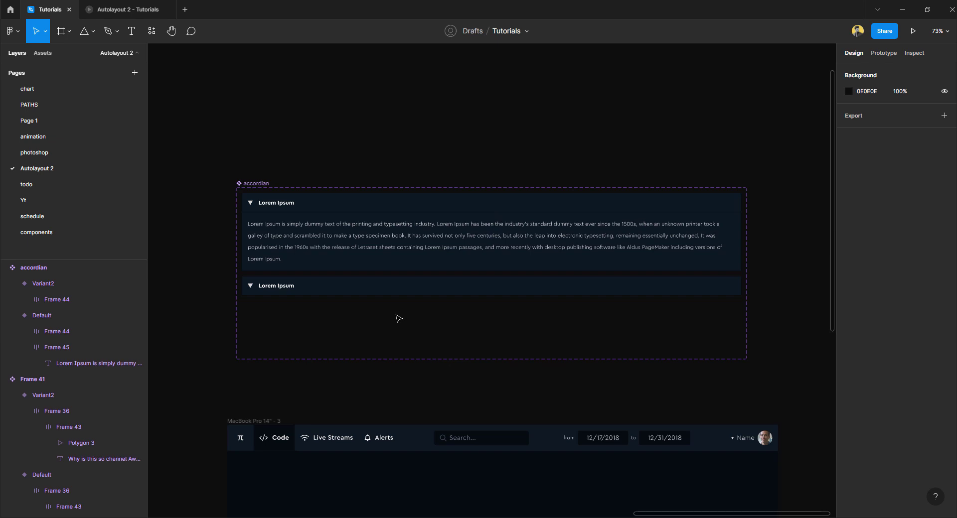
Rotate the second variant's header triangle to -105° so it points right
ctrl+click(275, 286)
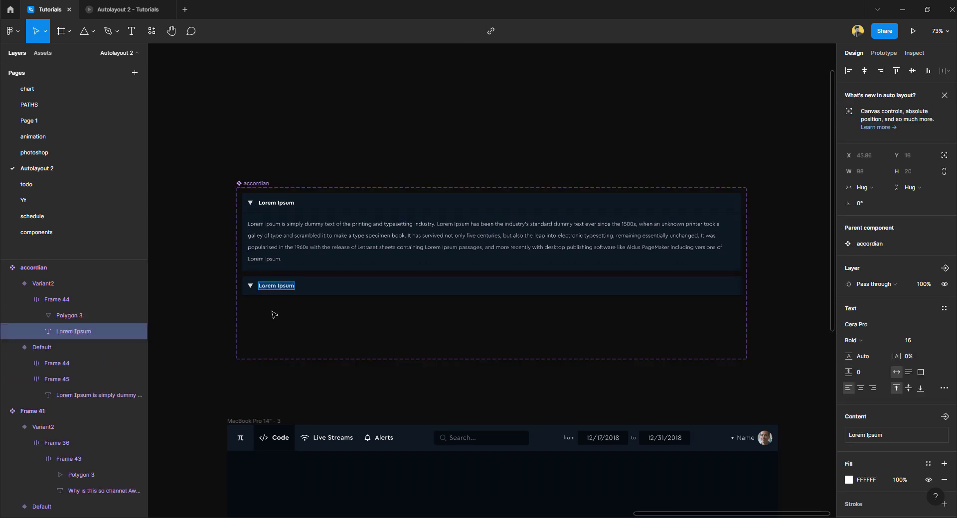
scroll(259, 301, up, 5)
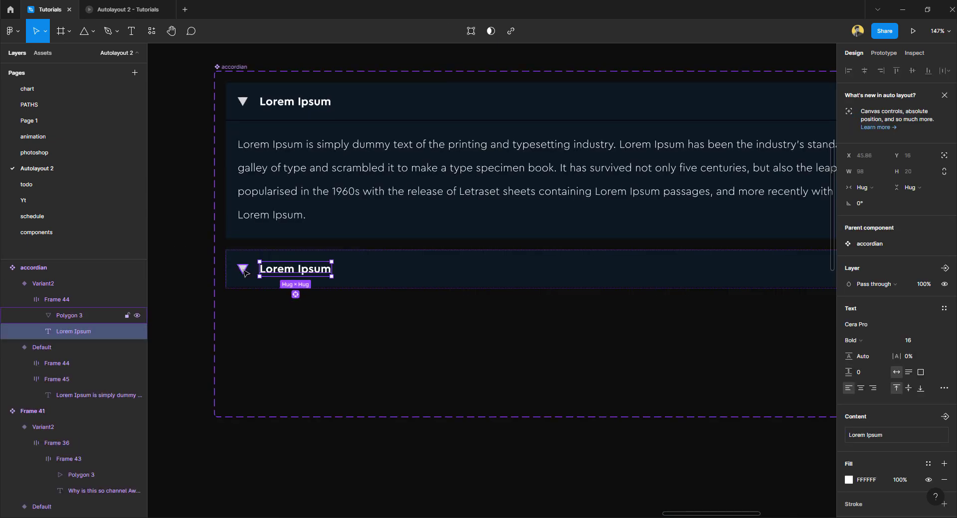
click(244, 272)
drag(250, 279, 254, 262)
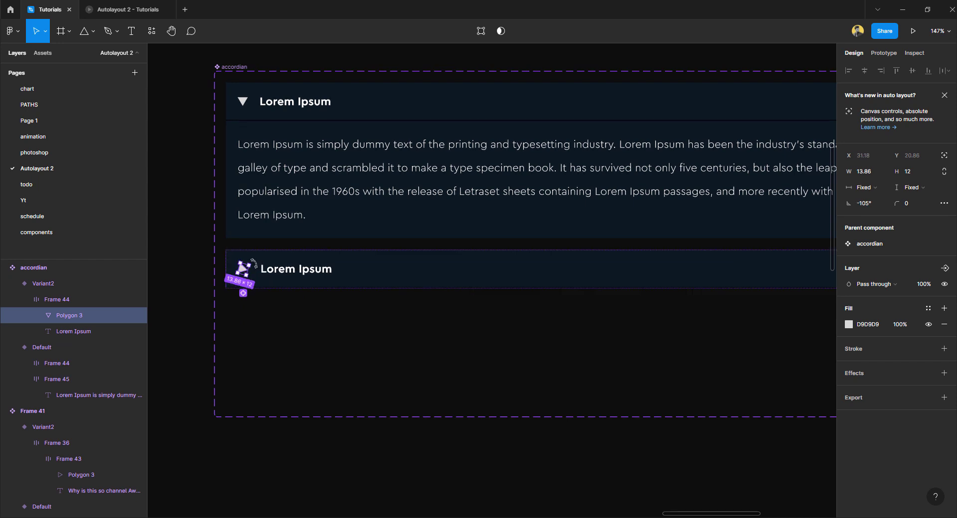
click(286, 328)
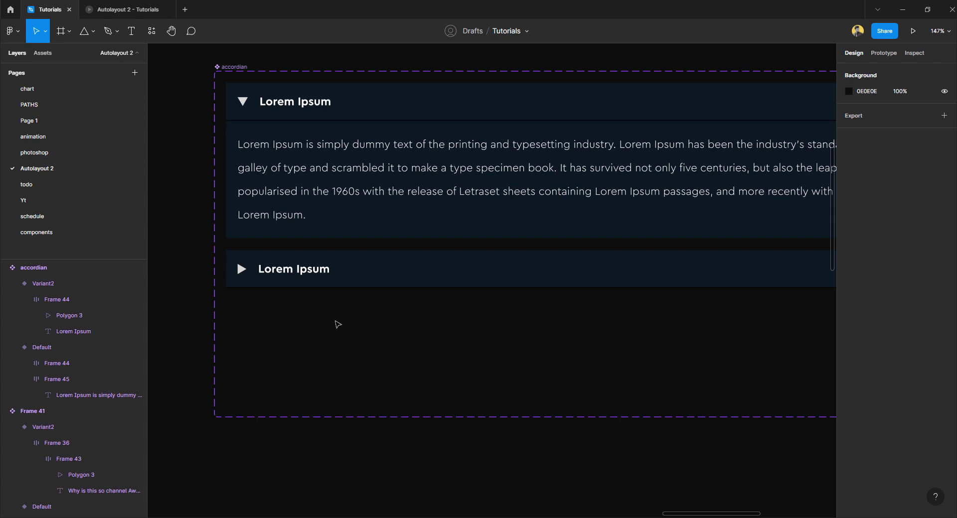
Drag the accordian variant set's bottom edge up to fit both variants
scroll(335, 326, down, 3)
drag(408, 332, 342, 338)
click(291, 378)
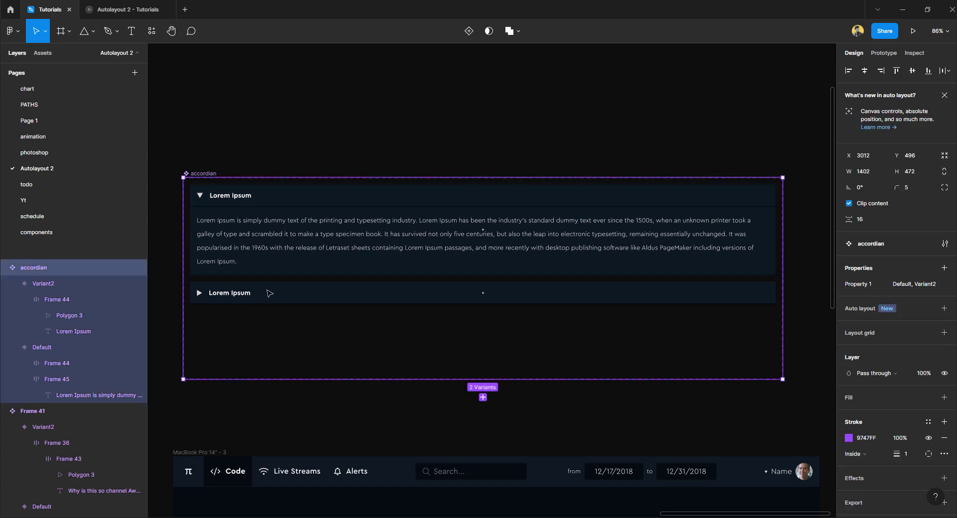
drag(291, 378, 289, 319)
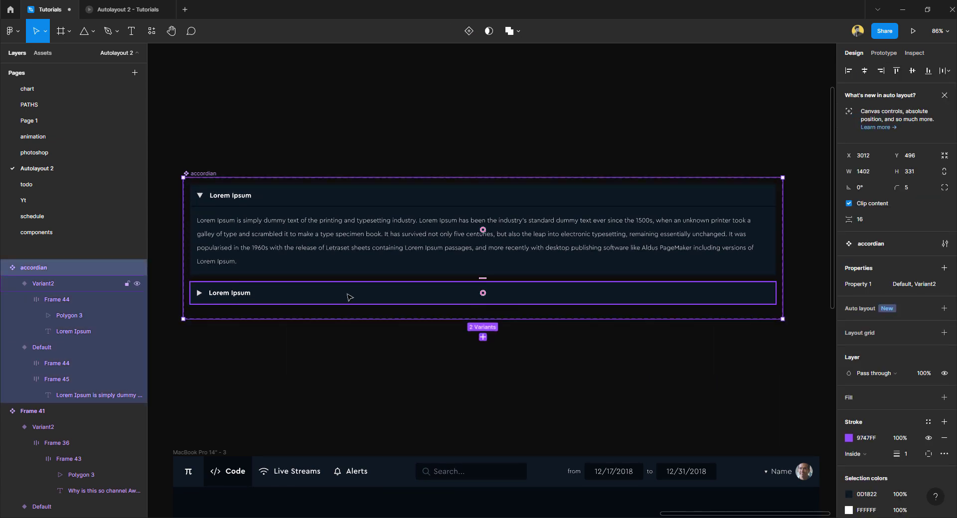
Link the collapsed variant to Default: On click, Change to, Smart animate, Ease out 300ms
click(348, 297)
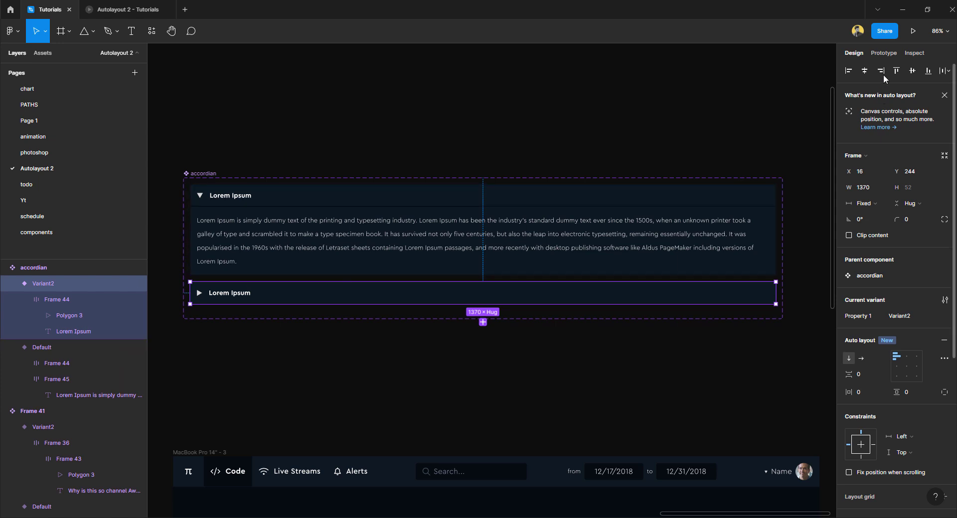
click(883, 54)
mouse_move(776, 294)
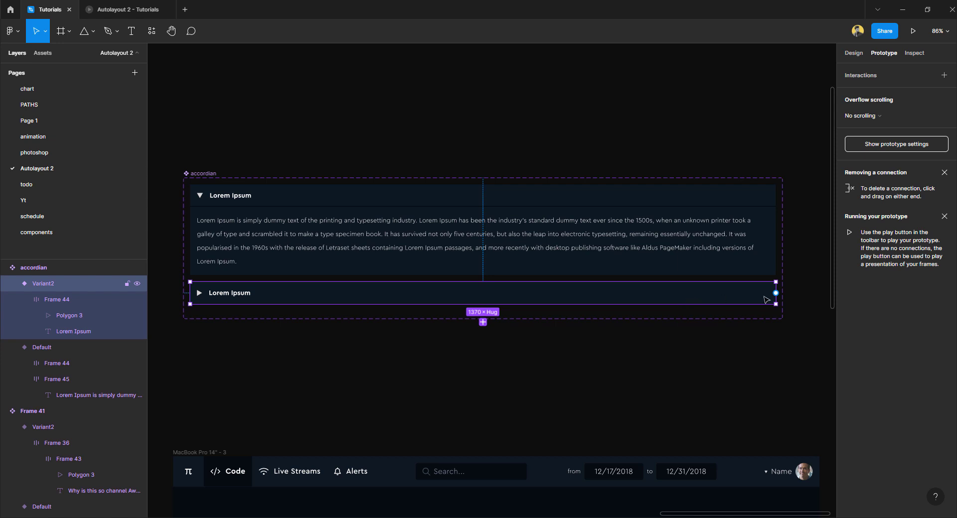
drag(775, 293, 720, 245)
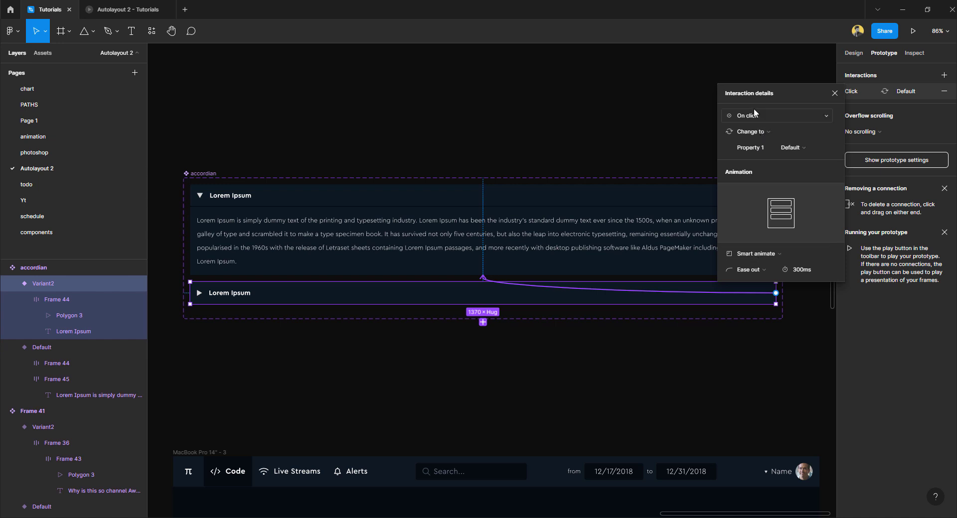
click(835, 93)
Link the expanded variant's header back to the collapsed variant with the same smart animation
click(668, 200)
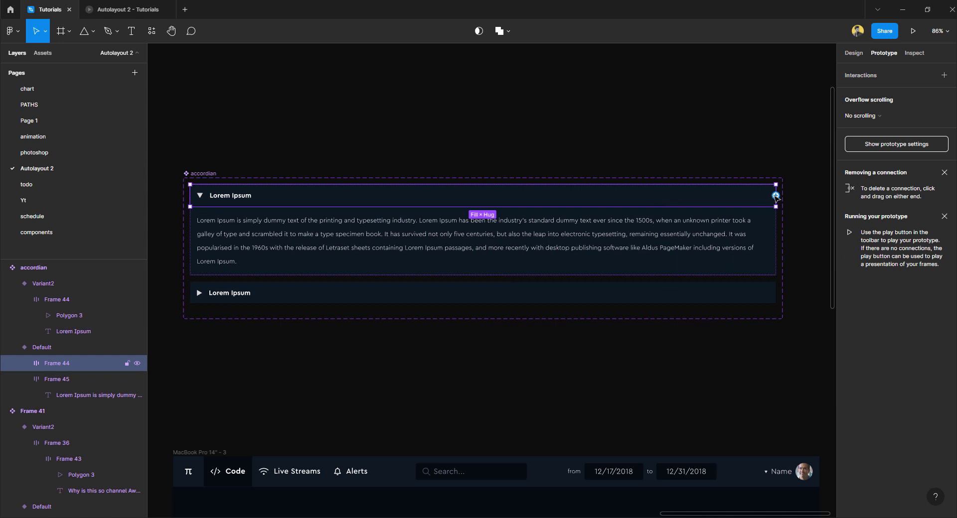
drag(775, 195, 711, 302)
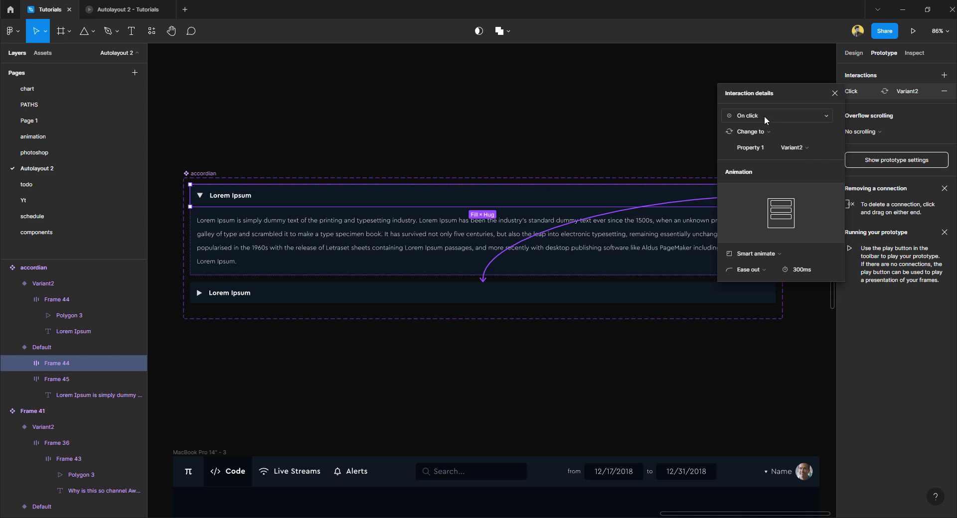
click(835, 93)
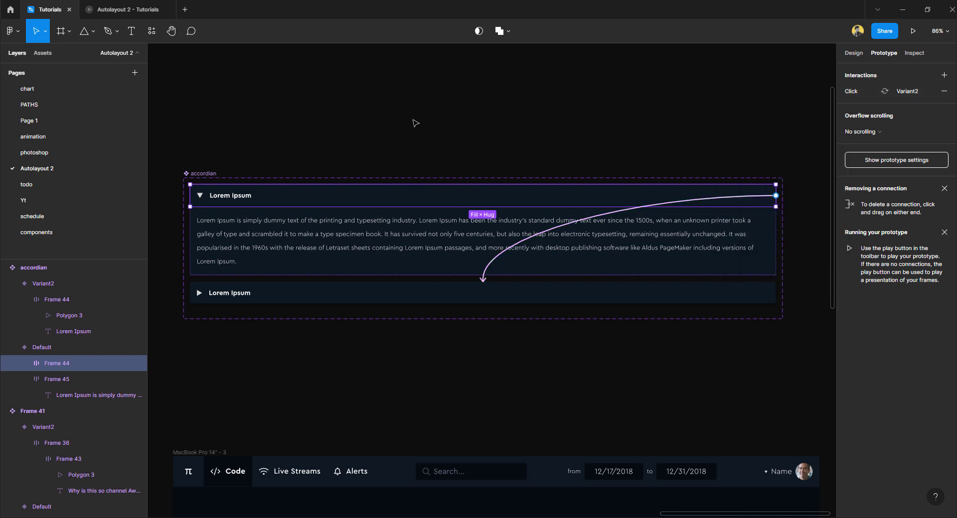
click(411, 122)
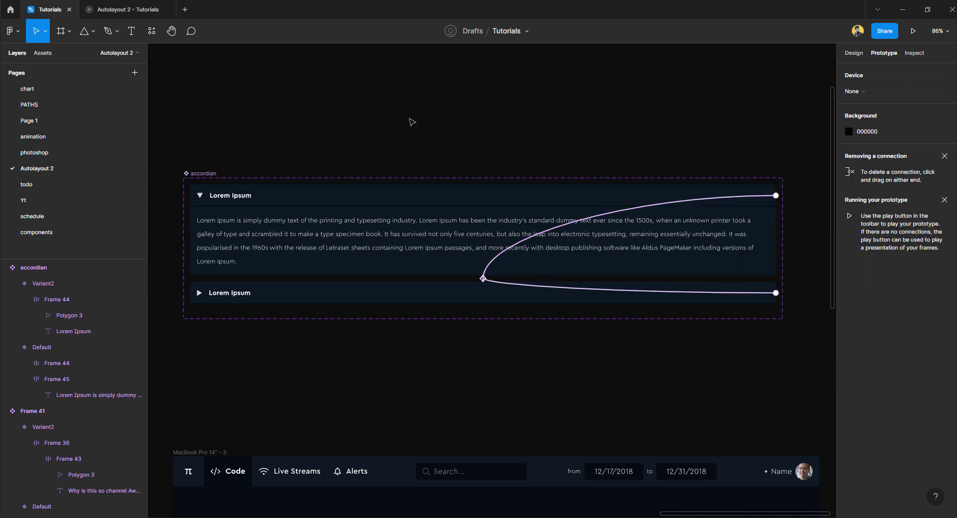
In the Layers panel, rename Default to 'collapsed=yes' and Variant2 to 'collapsed=no'
click(325, 203)
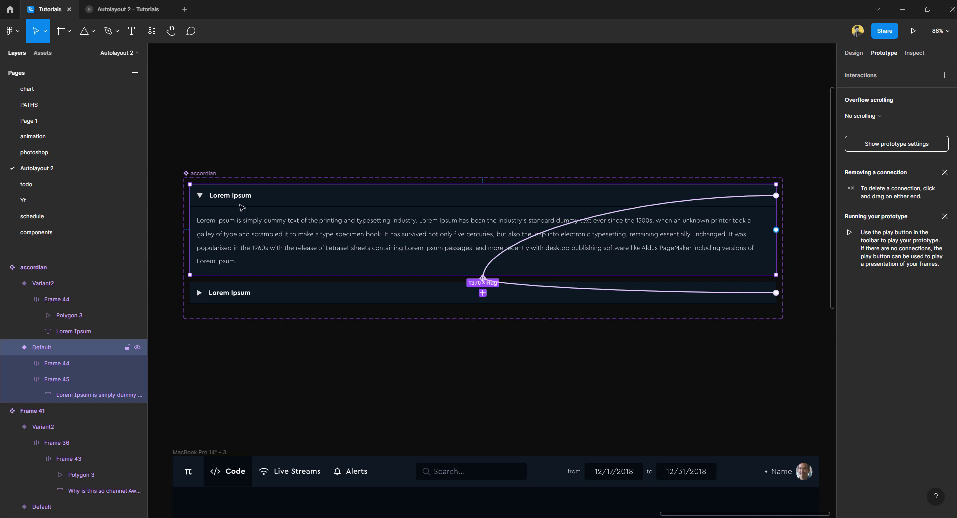
double_click(43, 347)
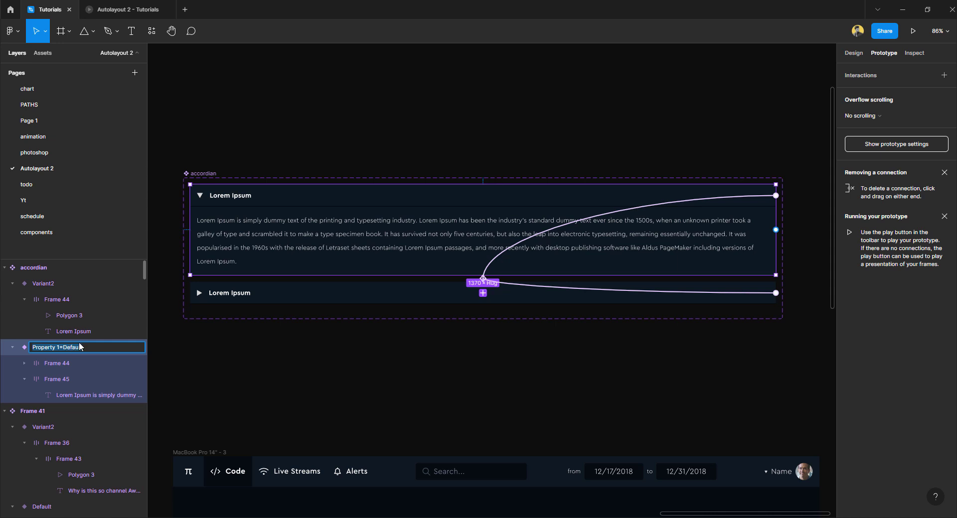
text(op)
text(e)
text(ned=yes)
text(collapsed)
click(30, 284)
double_click(37, 283)
text(co)
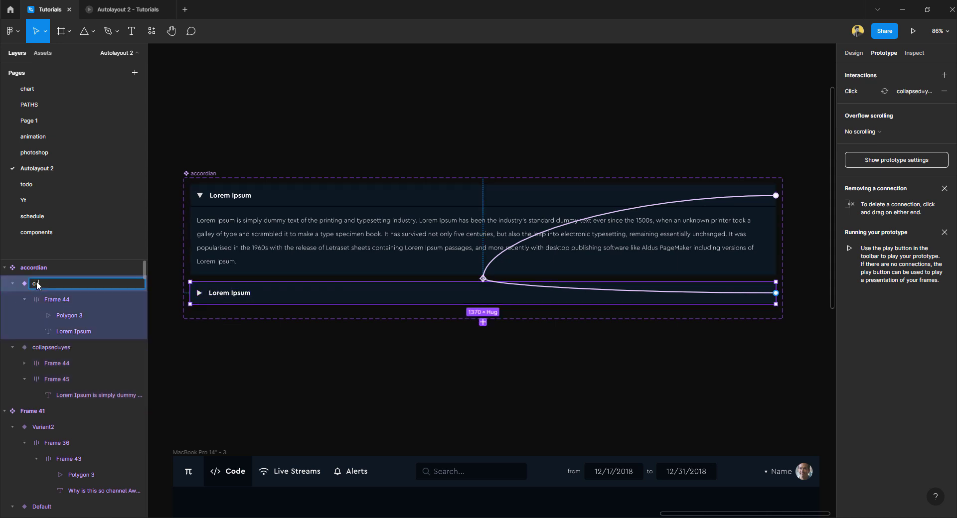
text(llapsed=no)
key(Return)
scroll(281, 303, down, 1)
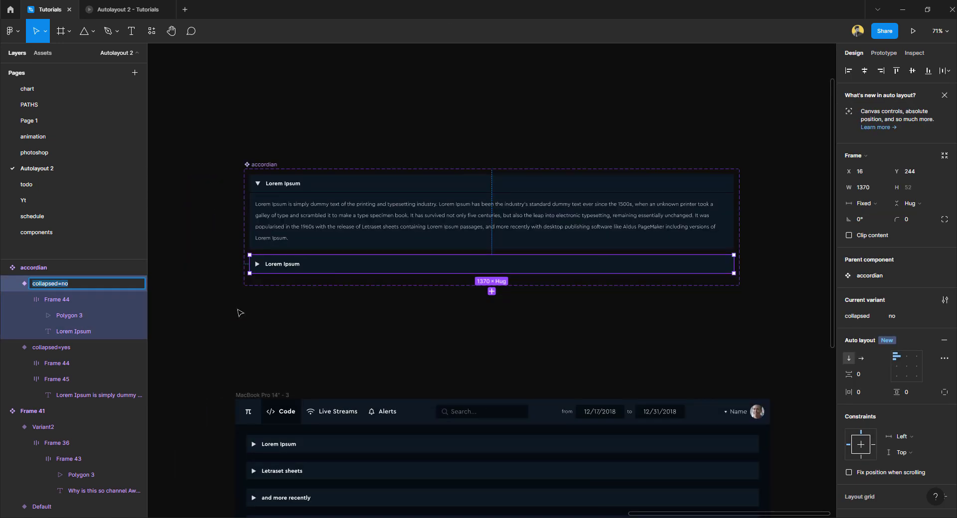
Drag a test accordion instance out of the collapsed variant and line it up with the variant set
click(305, 309)
scroll(309, 328, up, 3)
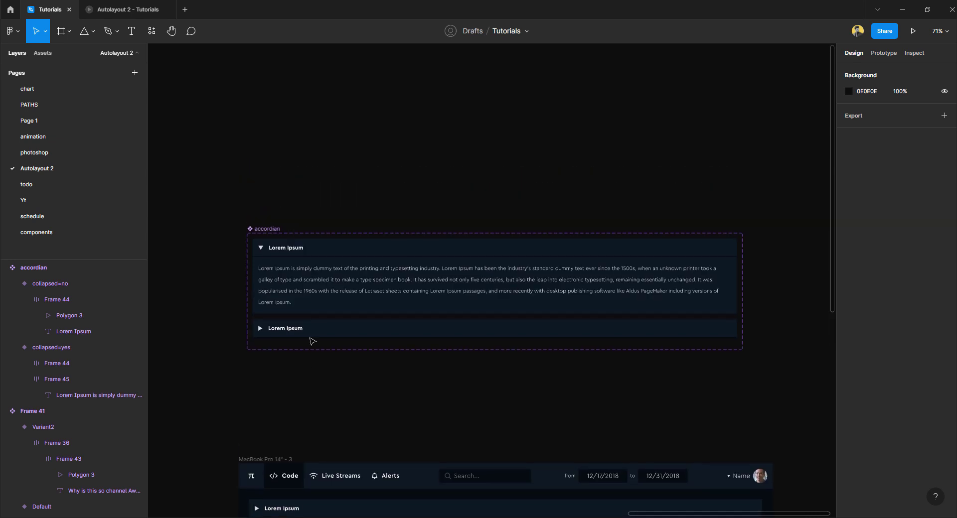
click(331, 331)
drag(330, 330, 335, 181)
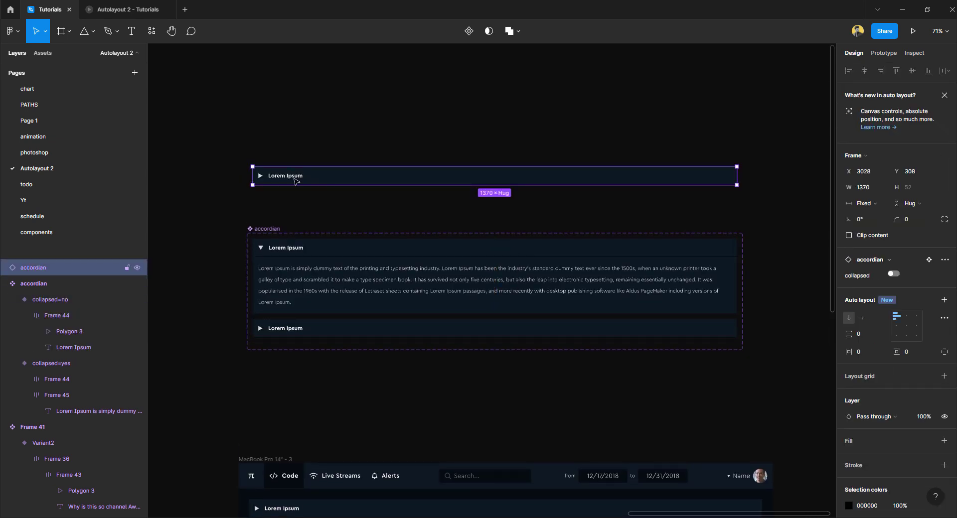
click(893, 275)
click(892, 274)
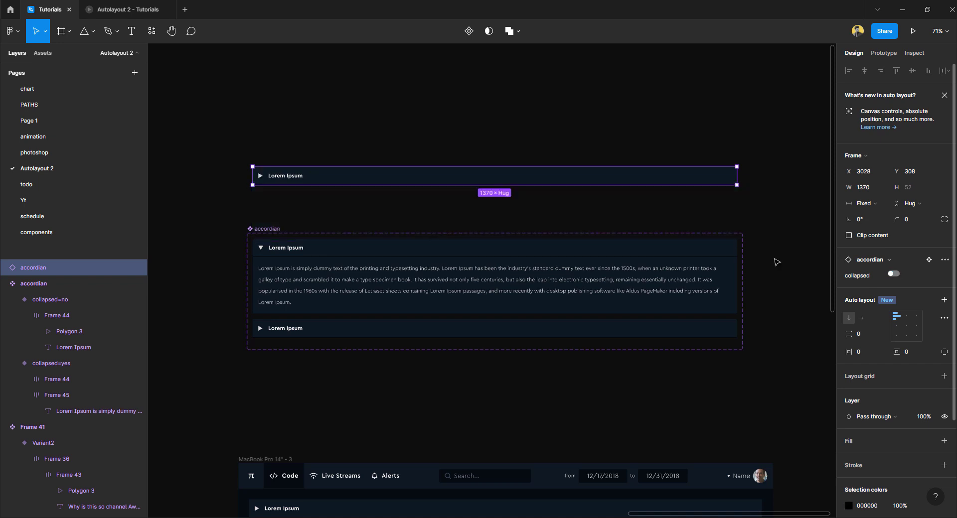
drag(563, 179, 562, 156)
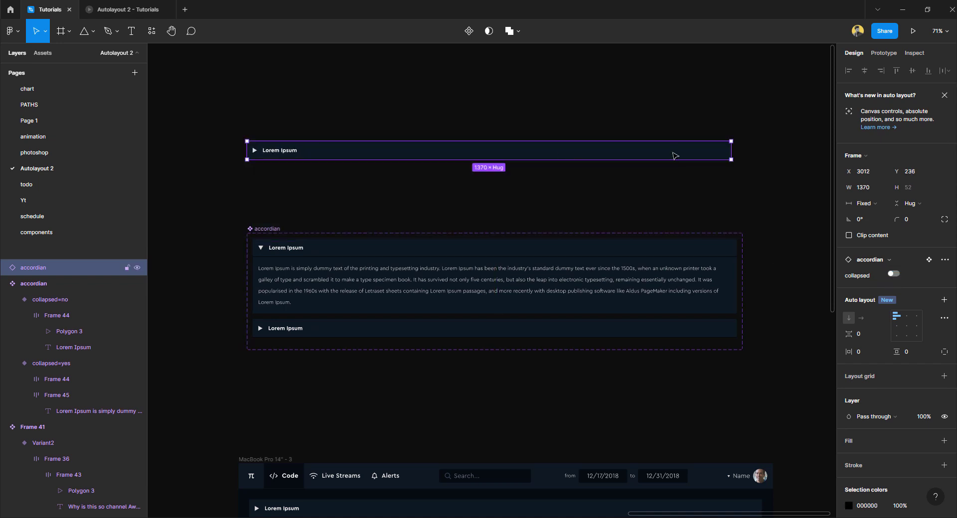
drag(673, 156, 681, 156)
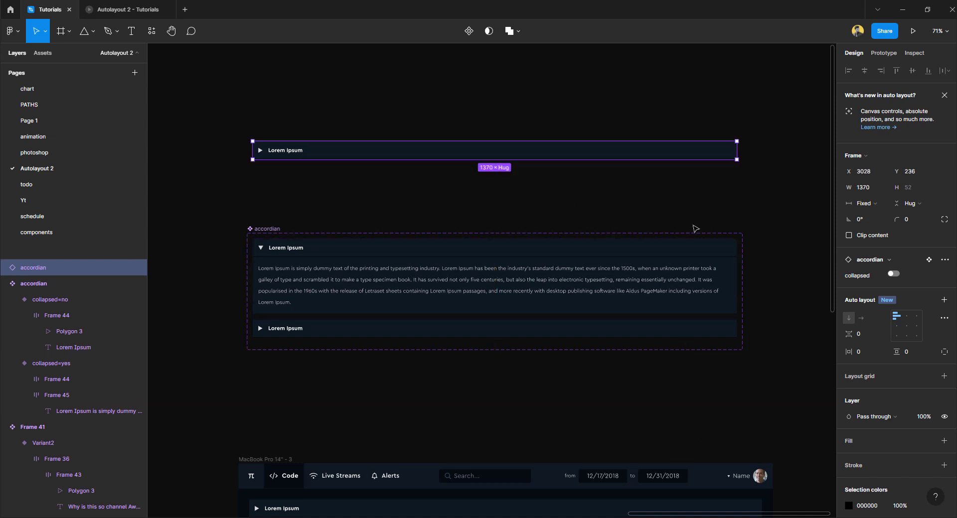
Toggle the test accordion between expanded and collapsed to confirm it opens and closes
click(892, 275)
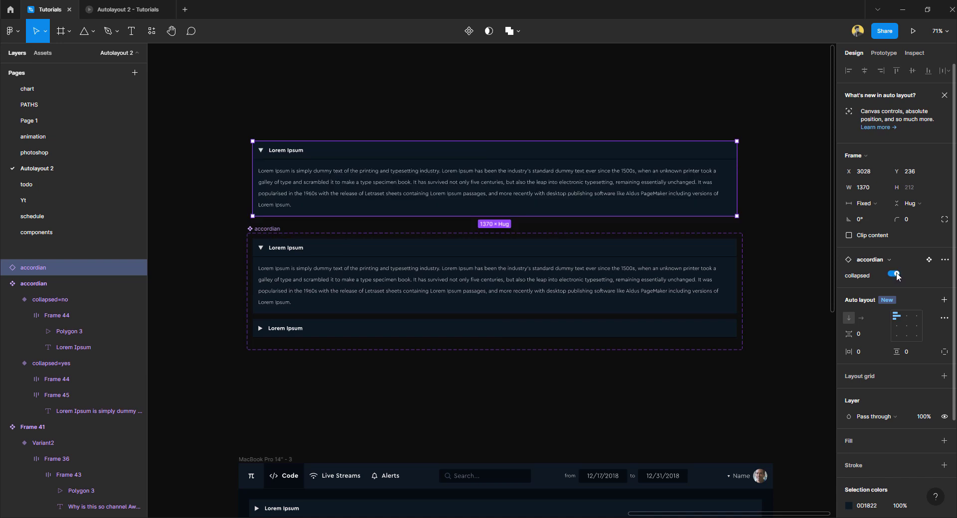
click(895, 275)
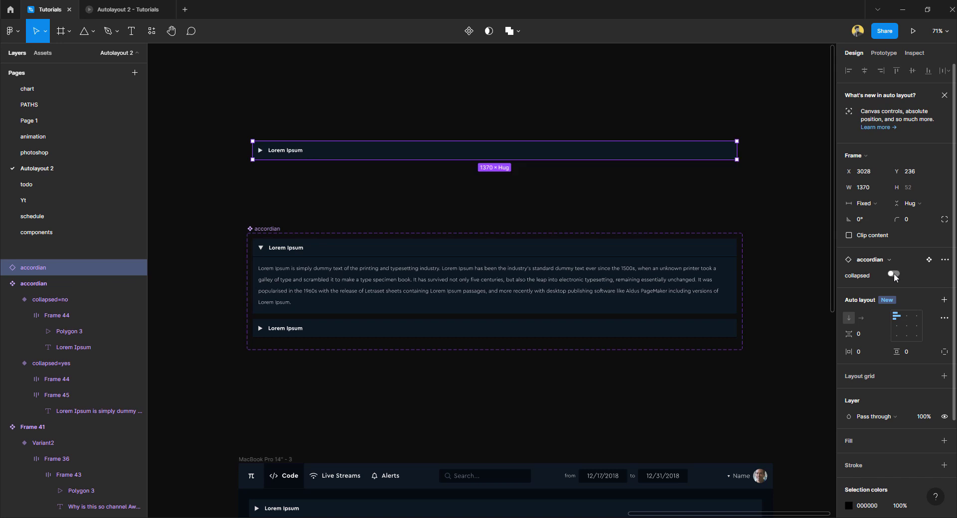
click(895, 275)
click(894, 275)
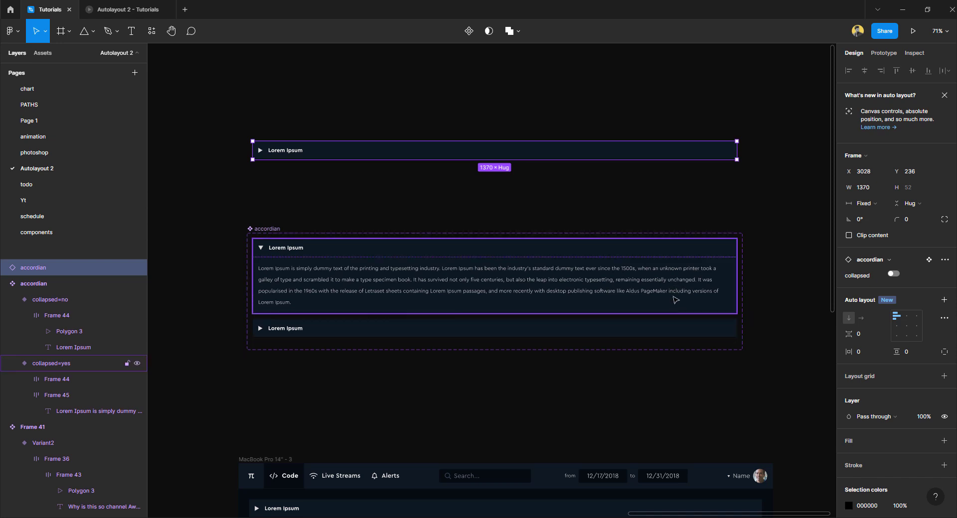
click(894, 275)
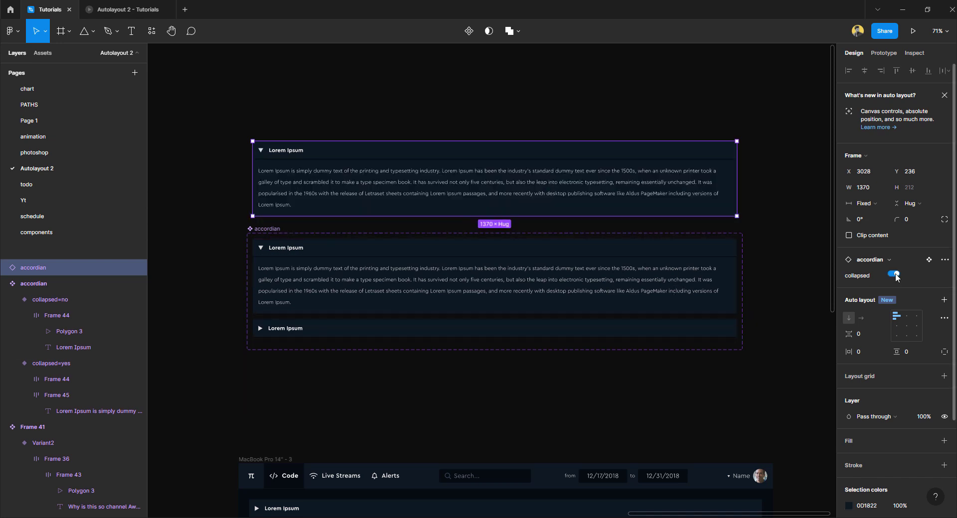
click(895, 275)
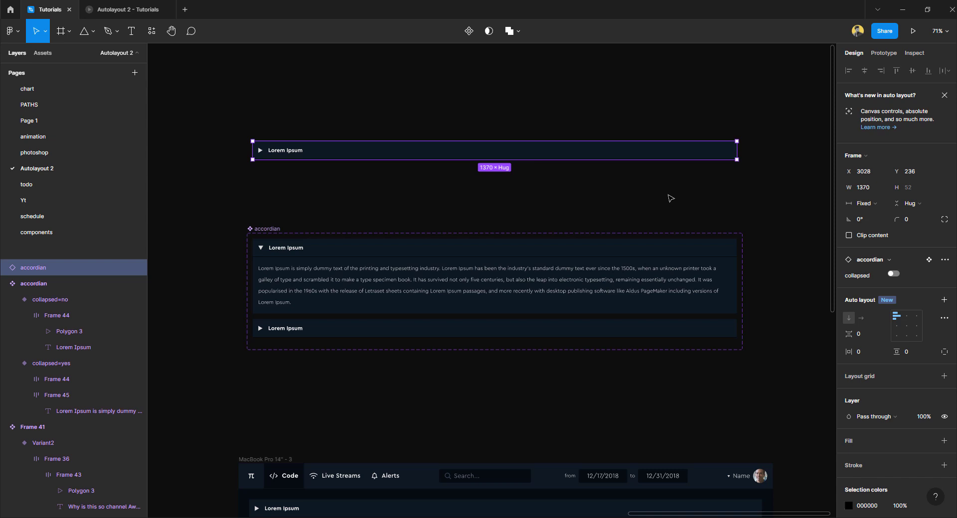
Delete the test instance and paste a collapsed accordion into the MacBook Pro 14" - 3 frame
key(Delete)
scroll(615, 198, down, 4)
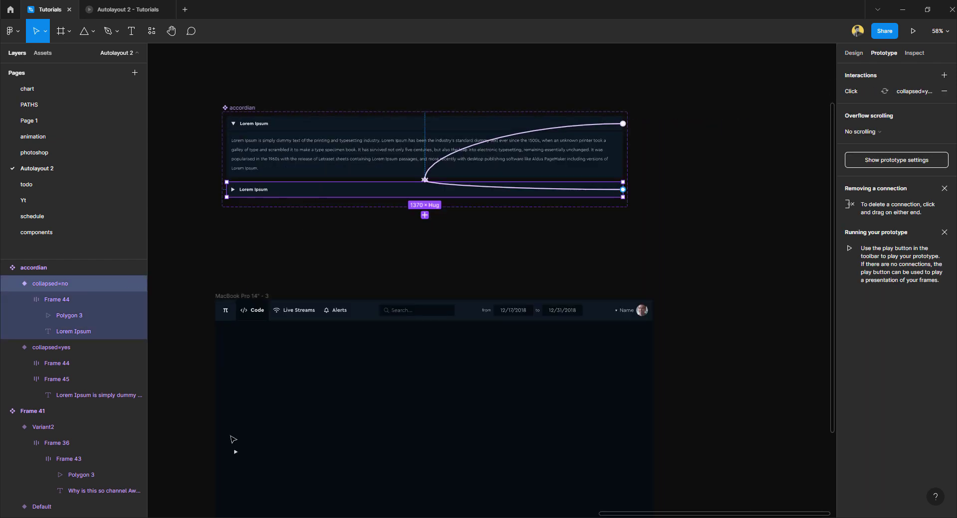
click(259, 464)
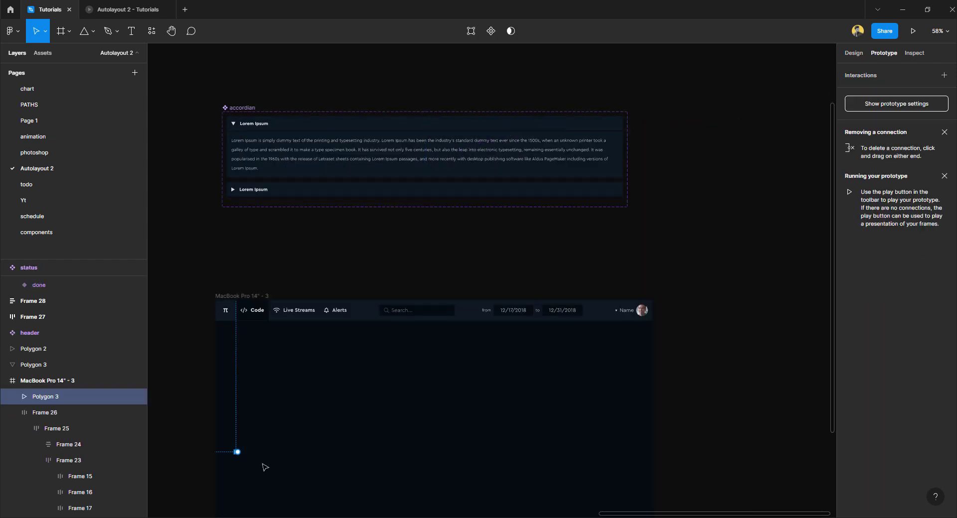
click(268, 196)
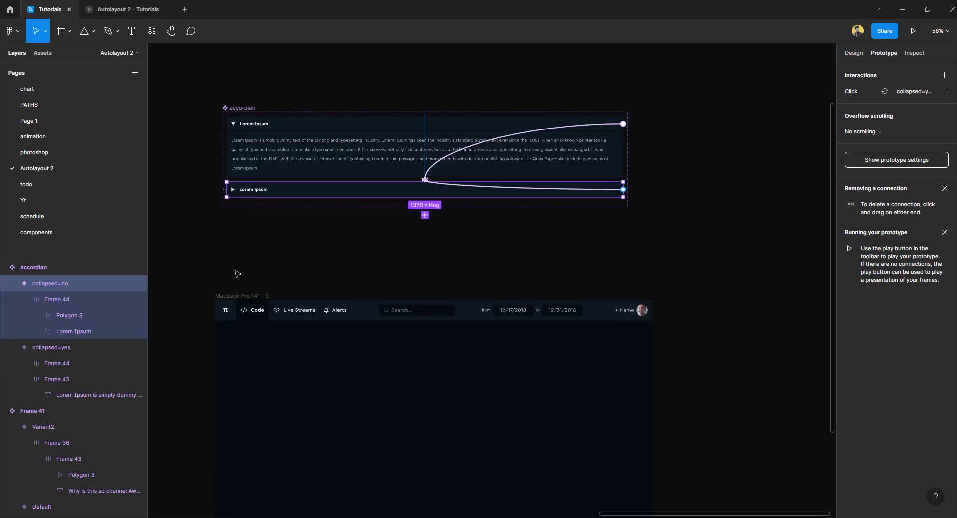
click(285, 327)
key(ctrl+v)
scroll(342, 365, down, 2)
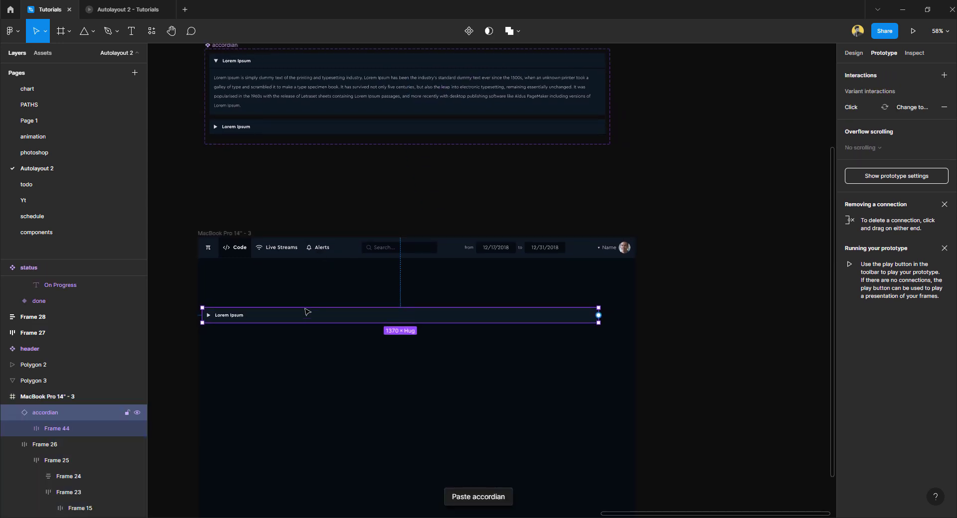
Move the pasted accordion below the header, widen it to 1468, and drag a copy below it
drag(305, 315, 307, 282)
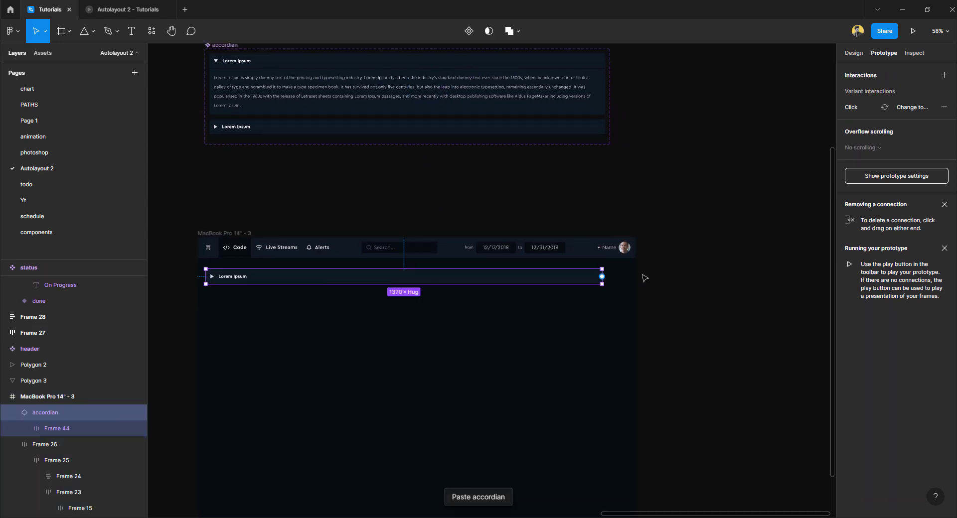
click(854, 53)
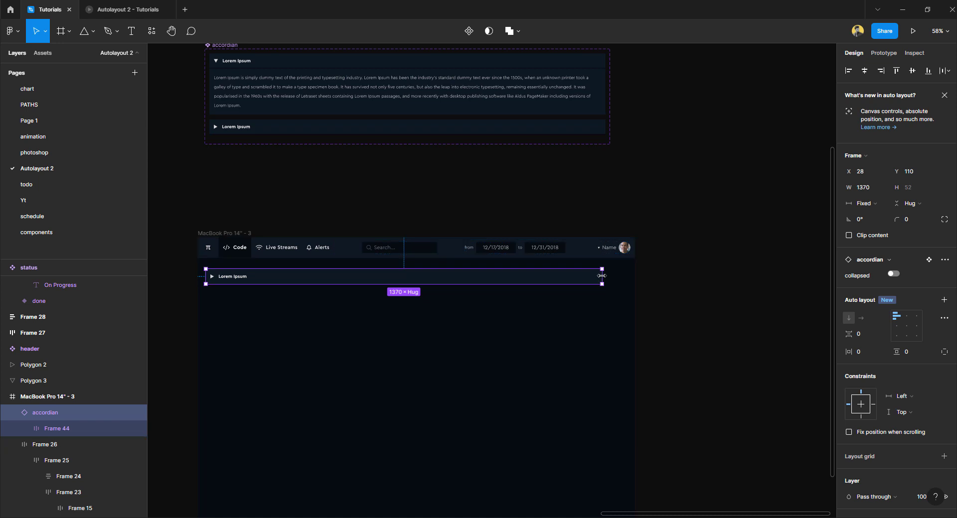
drag(602, 276, 630, 276)
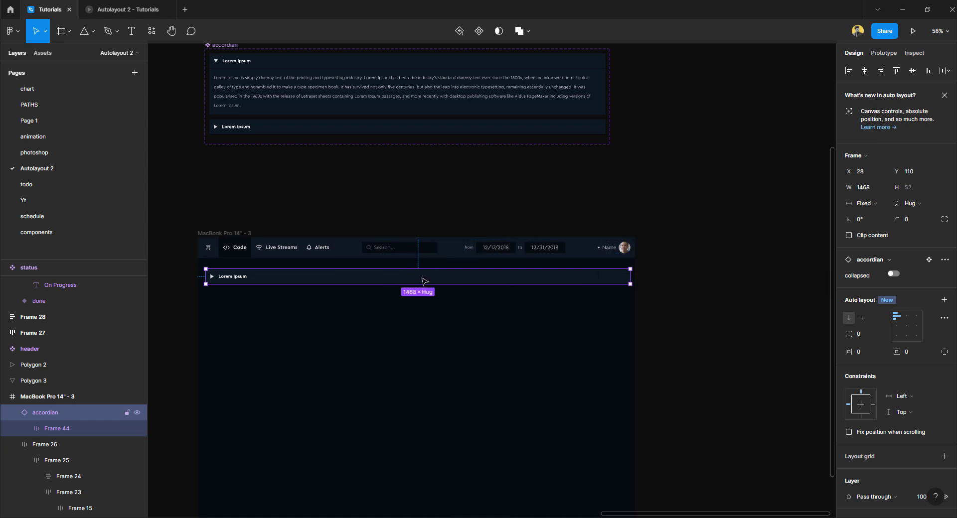
drag(427, 283, 422, 303)
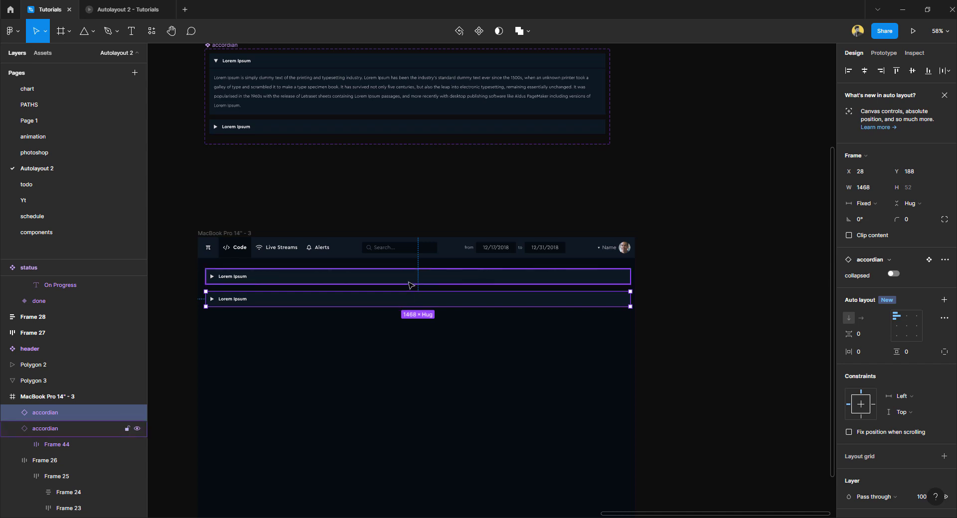
Wrap both accordions in an auto layout frame with 24 spacing
shift+click(409, 285)
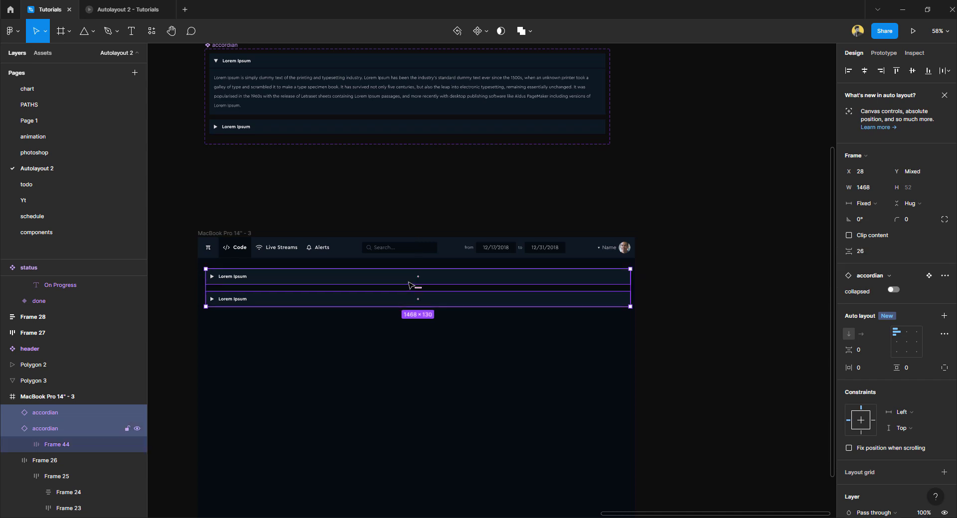
key(shift+a)
click(868, 294)
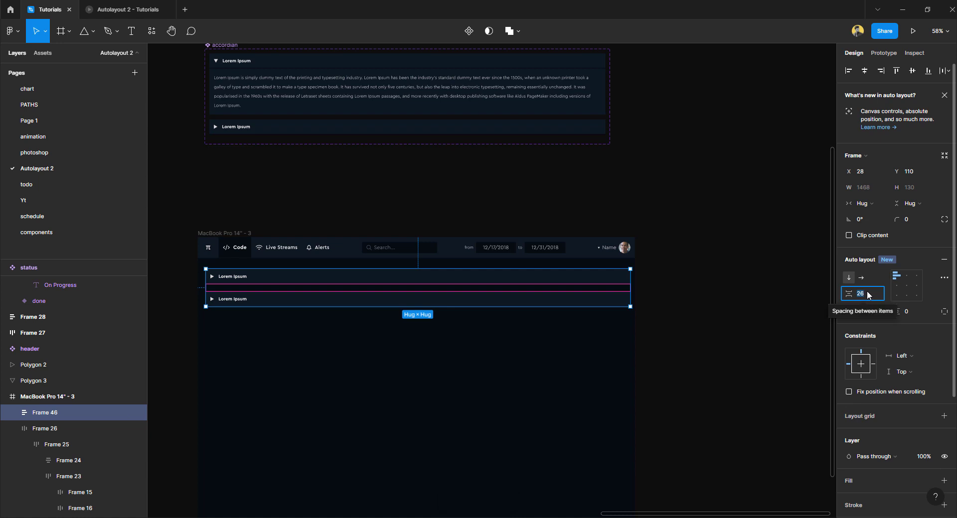
text(24)
key(Return)
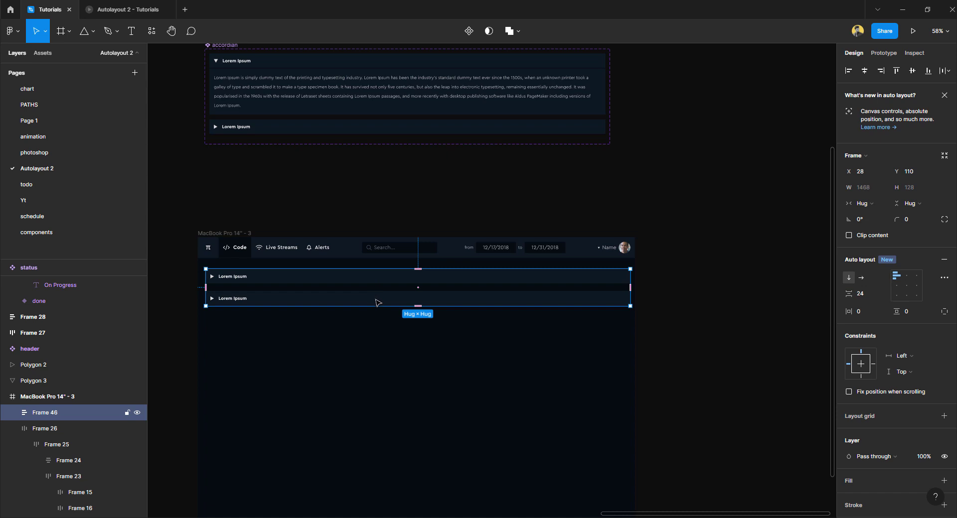
Duplicate the second accordion twice so five rows are stacked
double_click(377, 301)
key(ctrl+d)
key(ctrl+d)
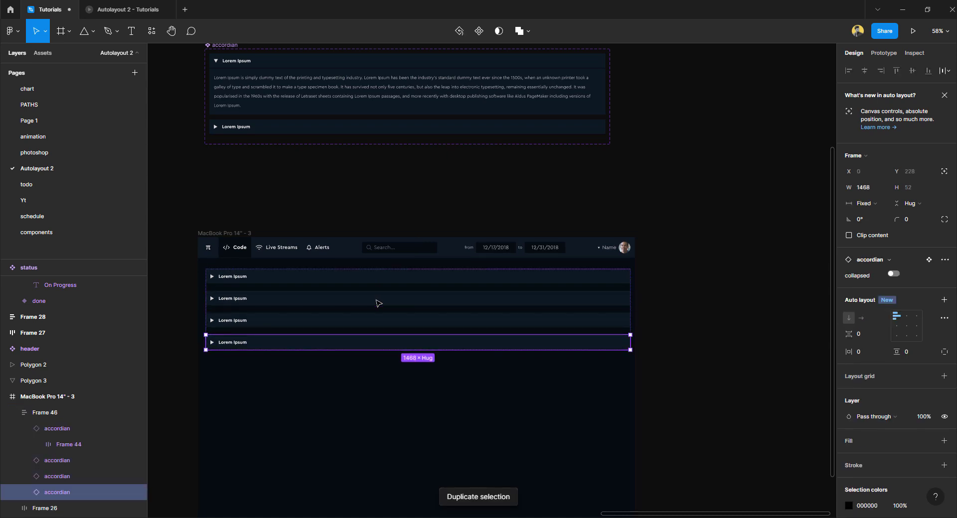
key(ctrl+d)
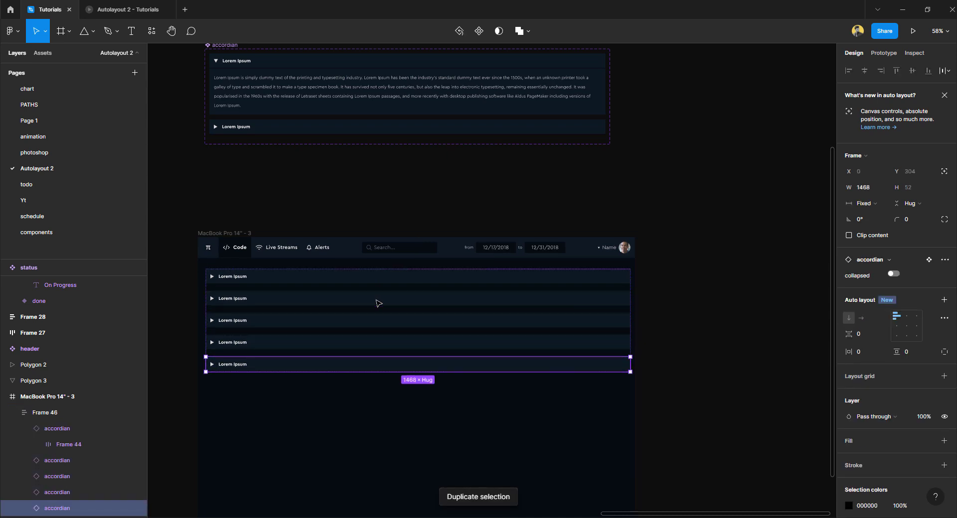
Select the second row's title, then narrow Frame 46 to 1437 wide
scroll(238, 303, up, 5)
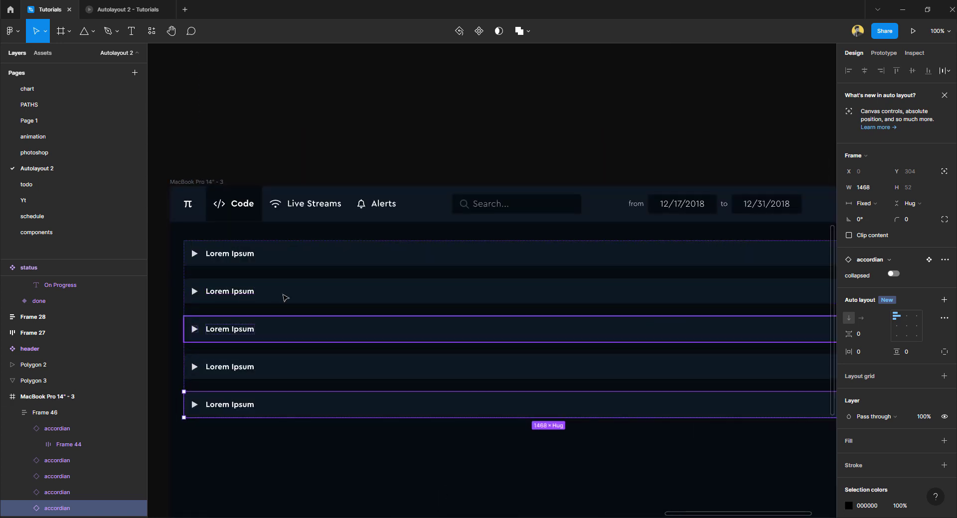
scroll(285, 298, down, 3)
double_click(251, 304)
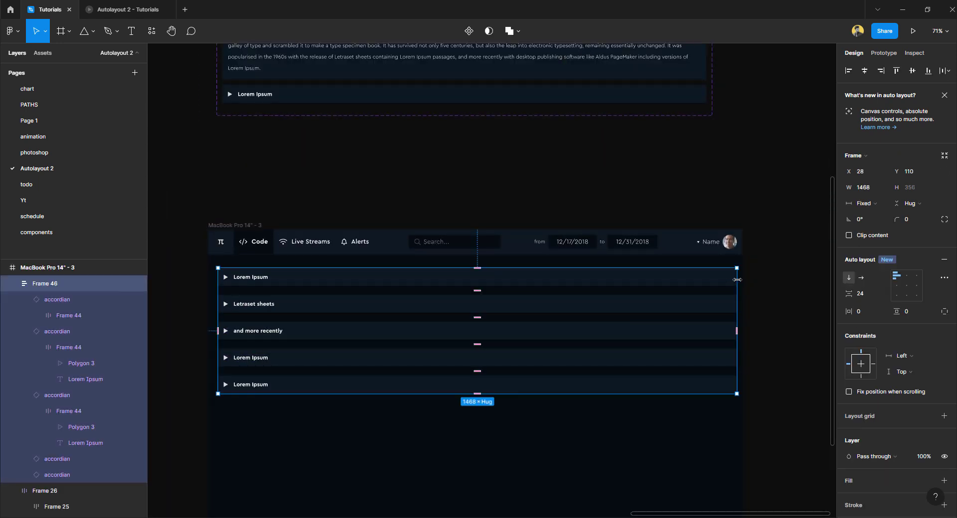
mouse_move(736, 278)
mouse_down()
mouse_move(713, 278)
mouse_move(726, 278)
mouse_up()
click(721, 277)
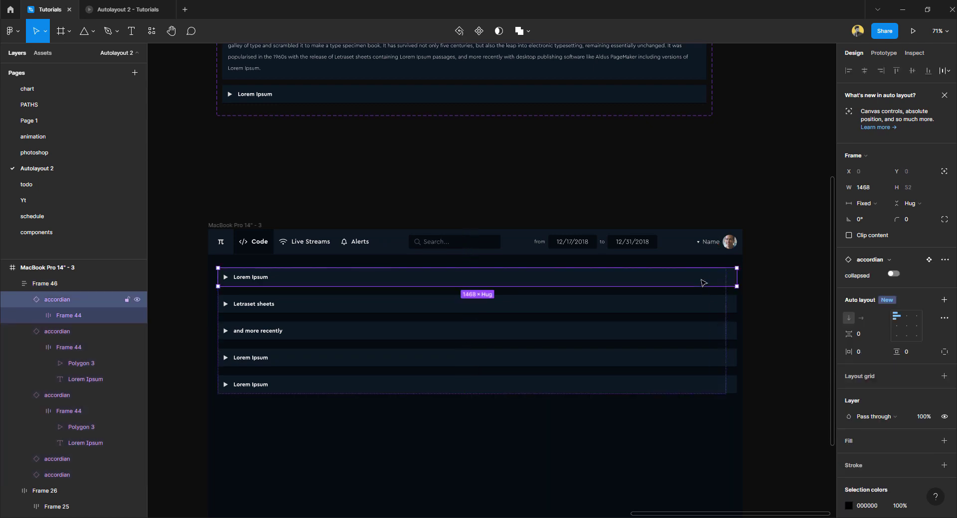
click(788, 292)
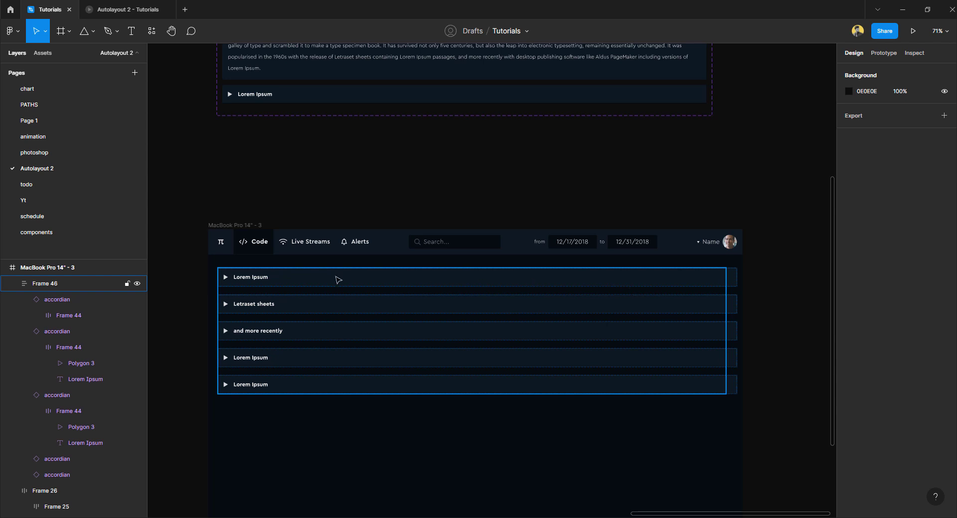
Set all five accordions in Frame 46 to Fill container width and resize the frame to 1451 wide
click(562, 299)
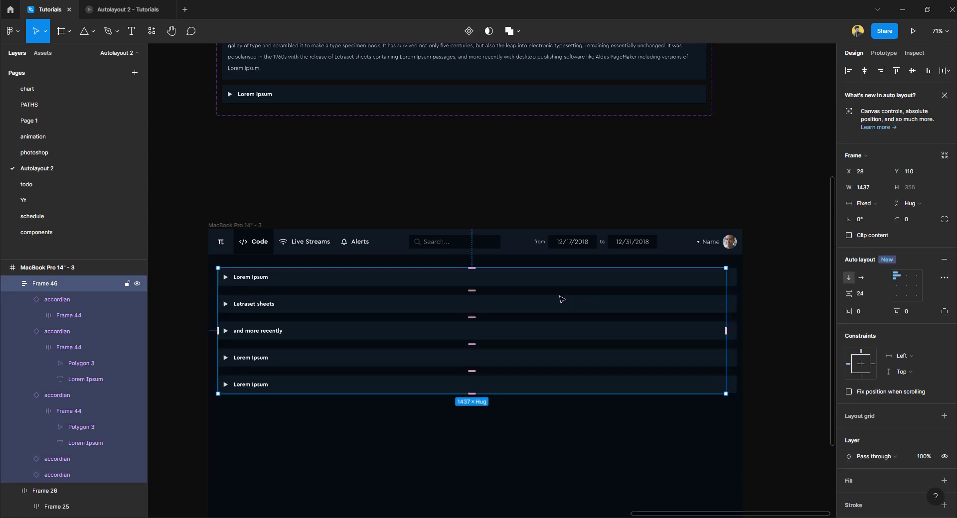
key(Return)
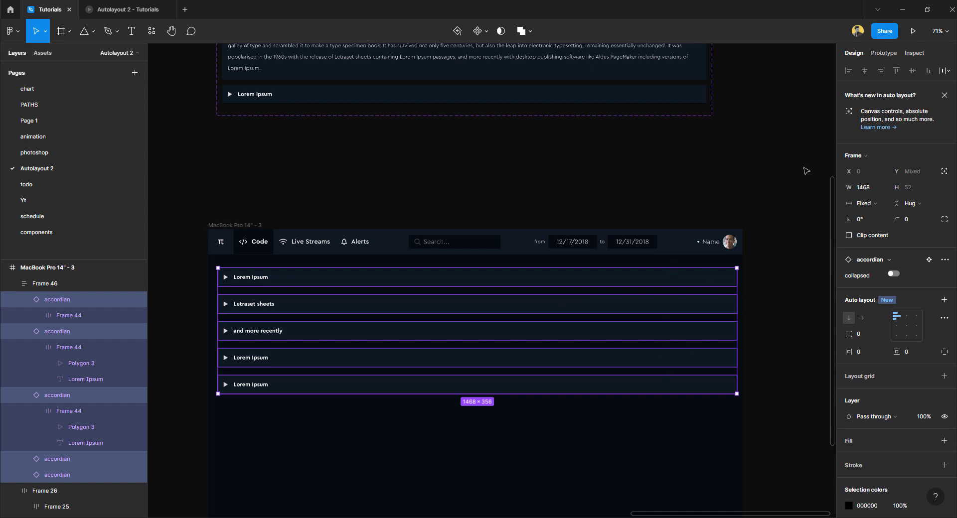
click(862, 204)
click(865, 233)
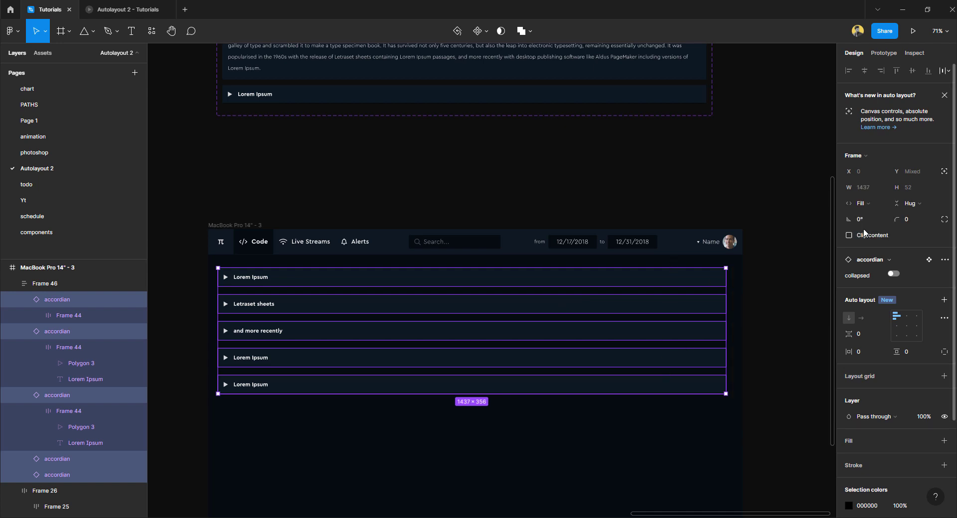
click(758, 298)
mouse_move(729, 297)
mouse_down()
mouse_move(603, 296)
mouse_move(731, 295)
mouse_up()
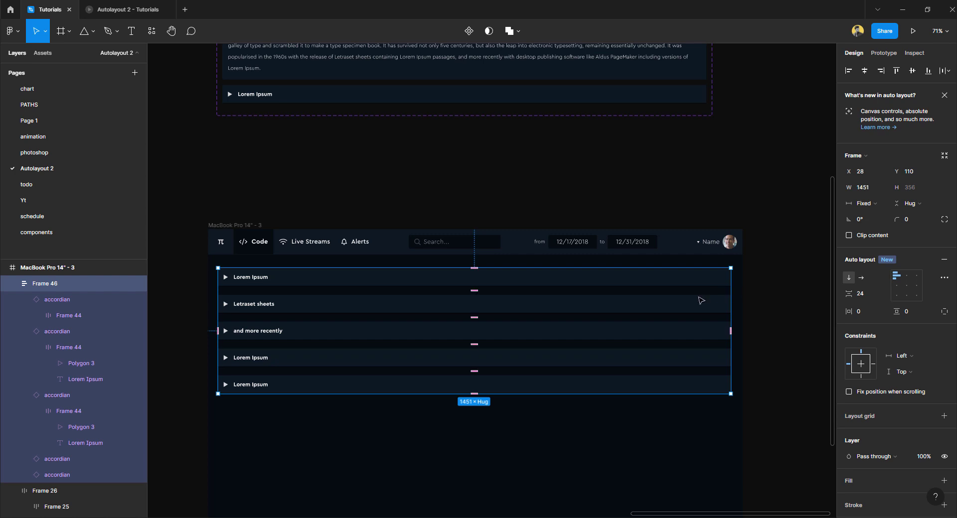
click(245, 213)
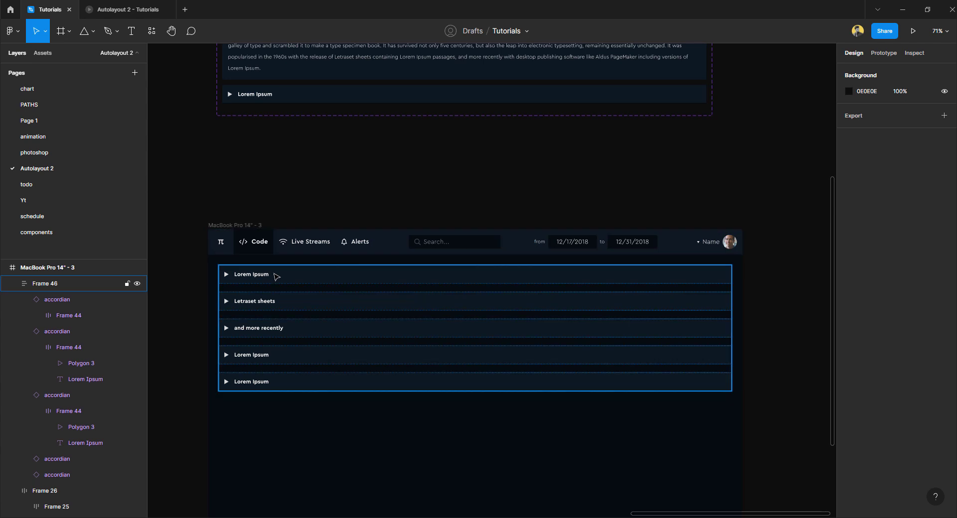
click(252, 225)
click(917, 37)
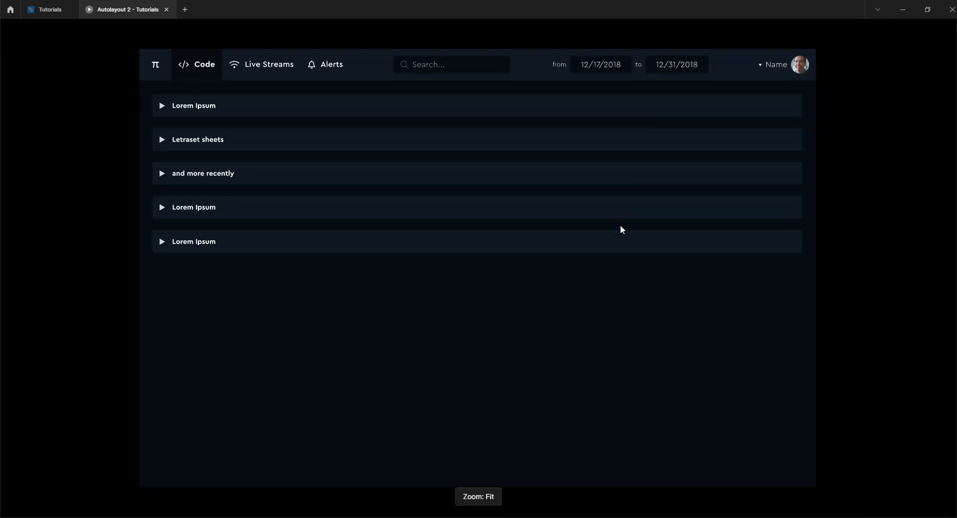
click(160, 107)
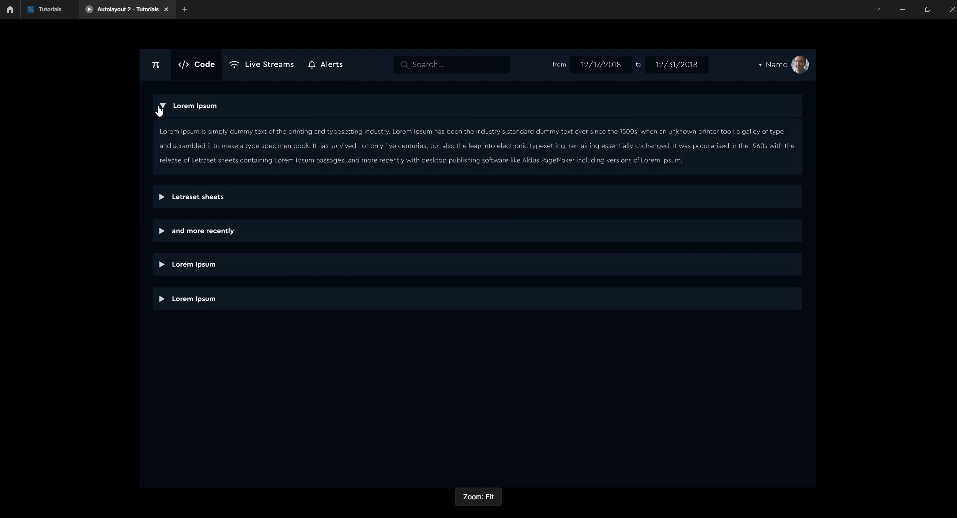
click(161, 109)
click(162, 109)
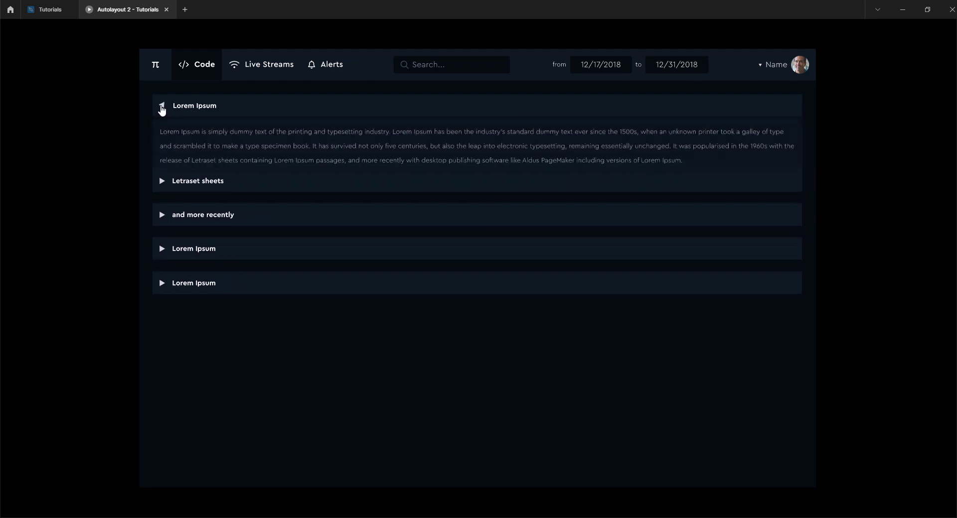
click(162, 109)
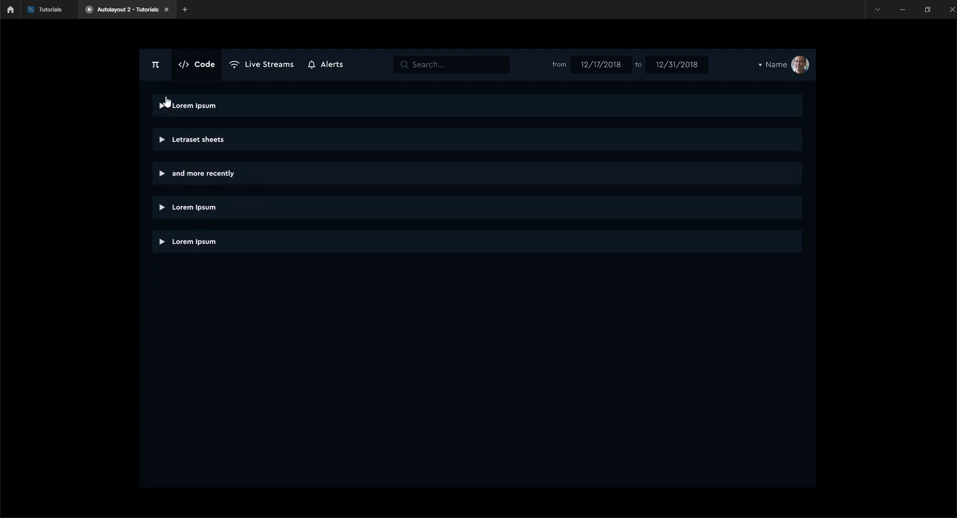
click(46, 10)
click(379, 187)
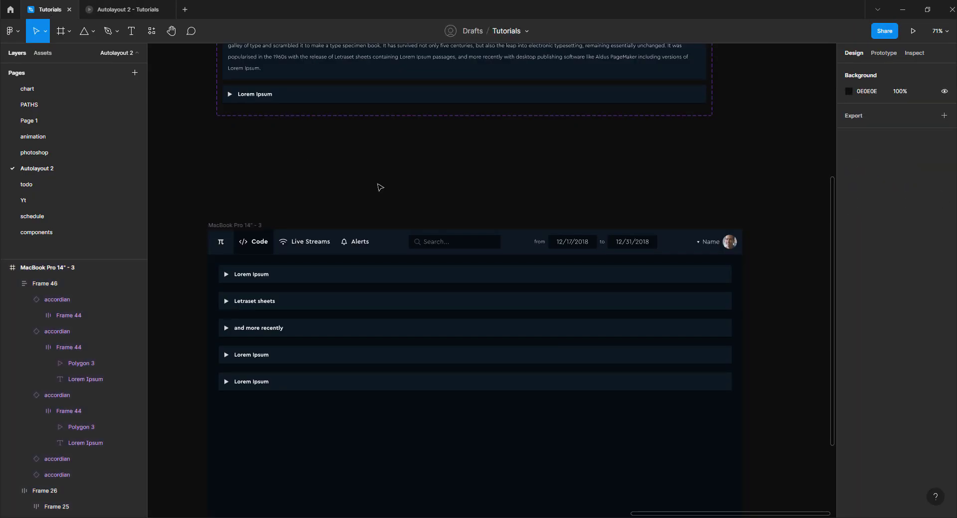
drag(394, 200, 394, 142)
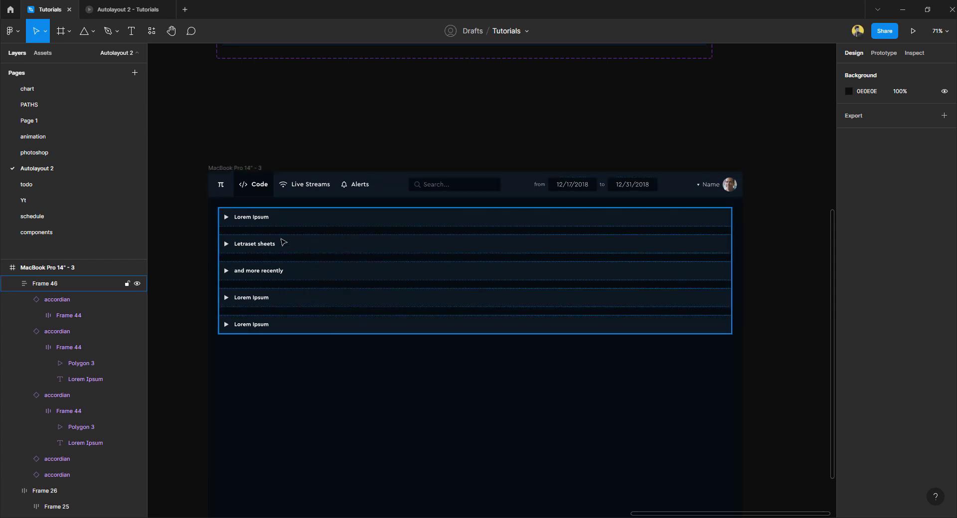
In the prototype, expand the Lorem Ipsum, Letraset sheets and and more recently rows, then return to the editor
click(123, 11)
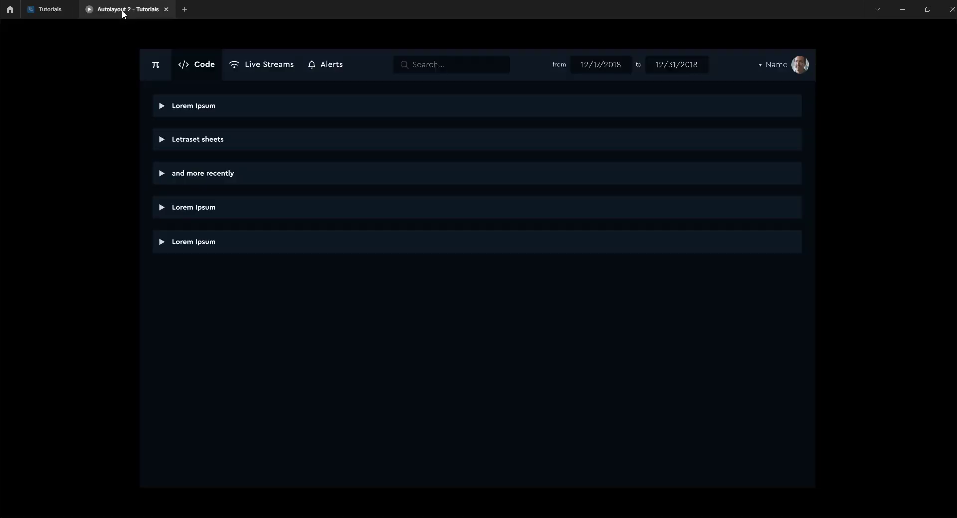
click(164, 106)
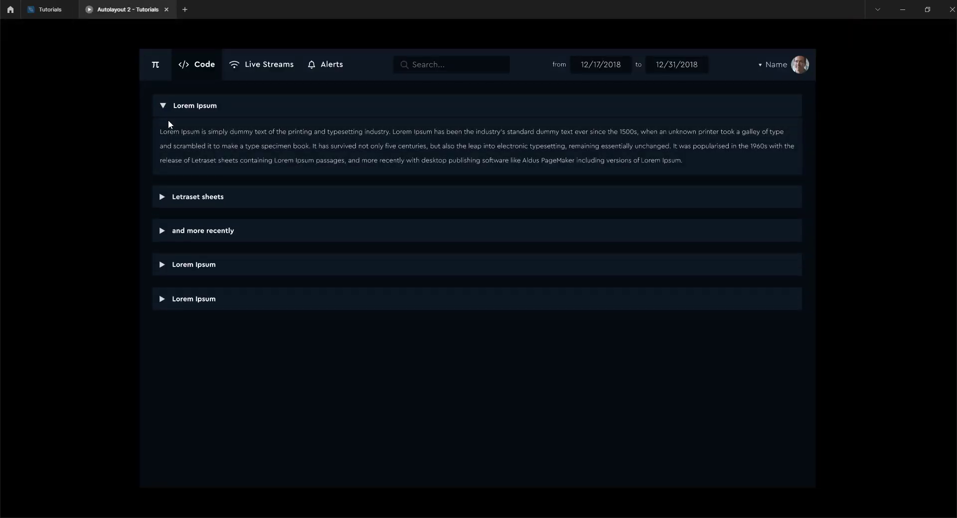
click(62, 13)
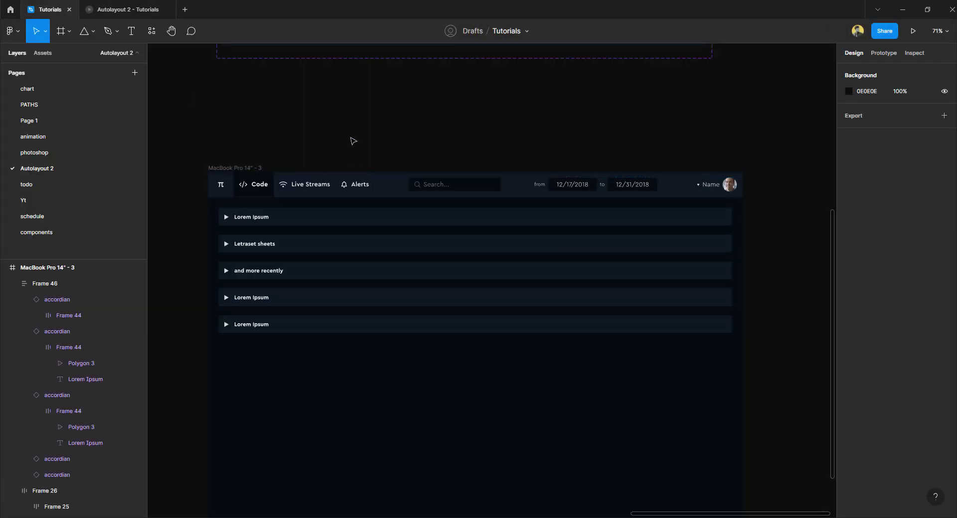
scroll(346, 185, up, 5)
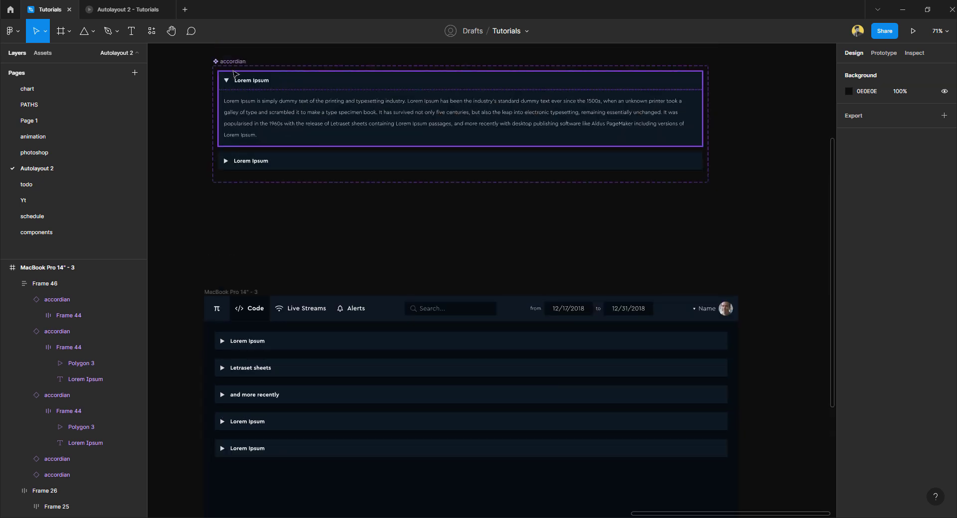
click(122, 11)
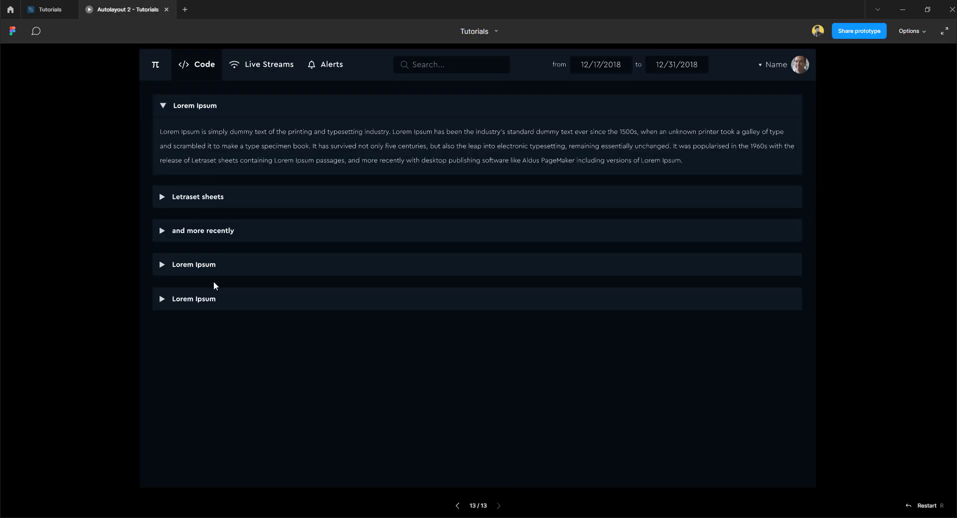
click(200, 288)
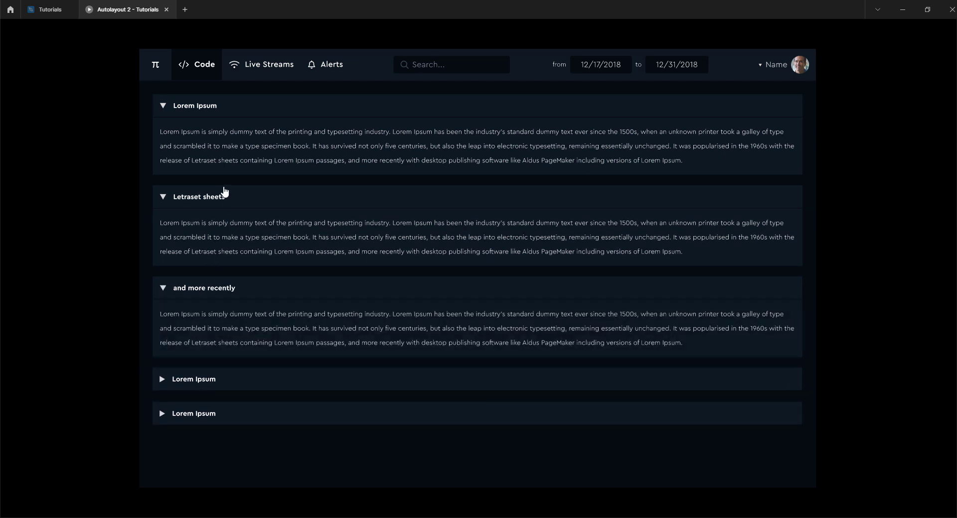
click(45, 15)
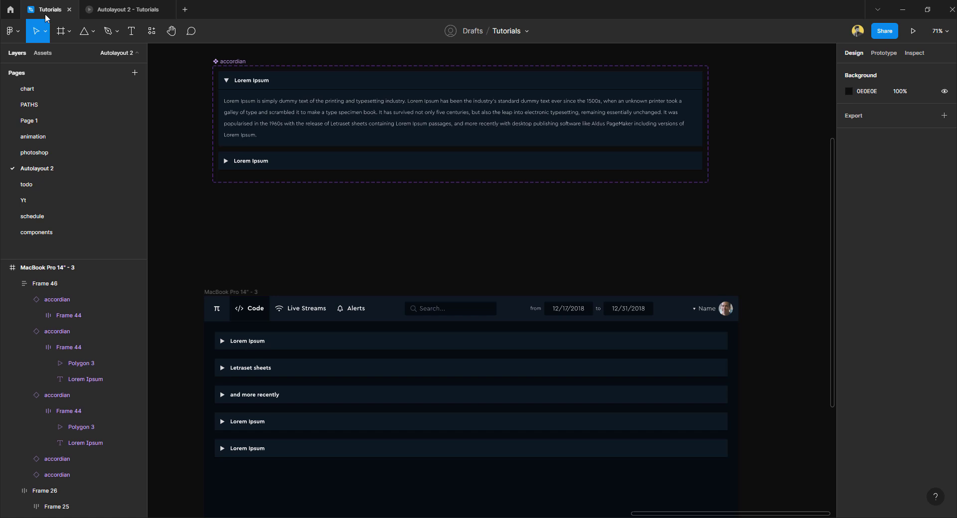
Remove the Frame 46 wrapper with Ctrl+Shift+G, keeping its five accordions
click(269, 355)
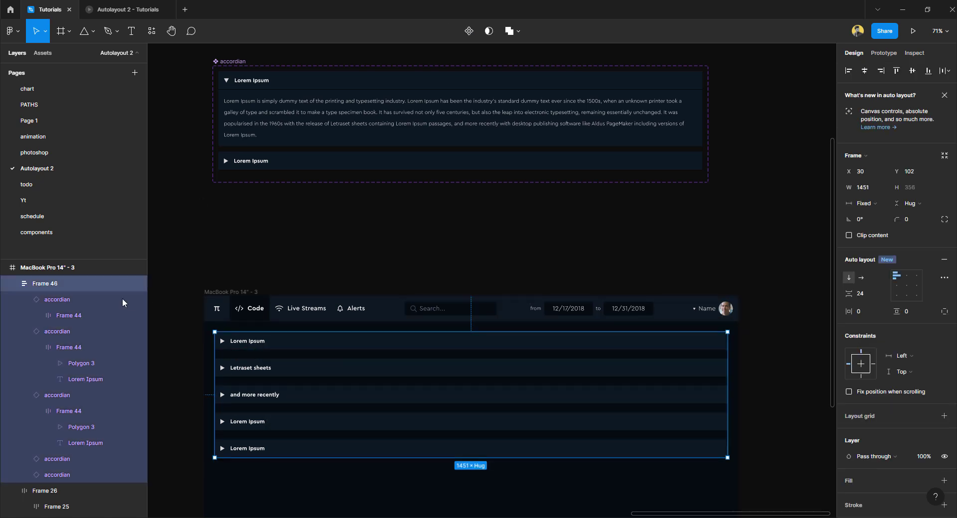
key(ctrl+shift+g)
click(279, 259)
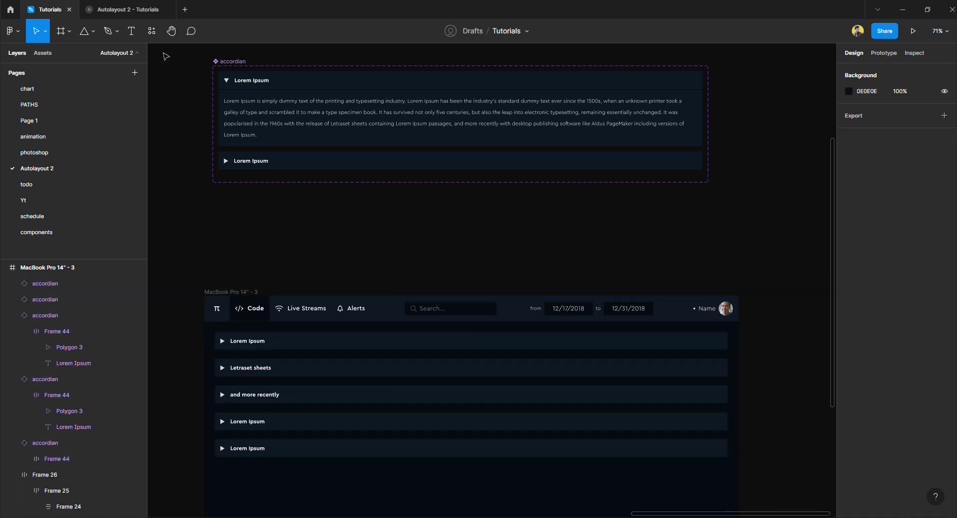
In the prototype, collapse the first three rows and expand the last two, then return to the editor
click(124, 11)
click(162, 113)
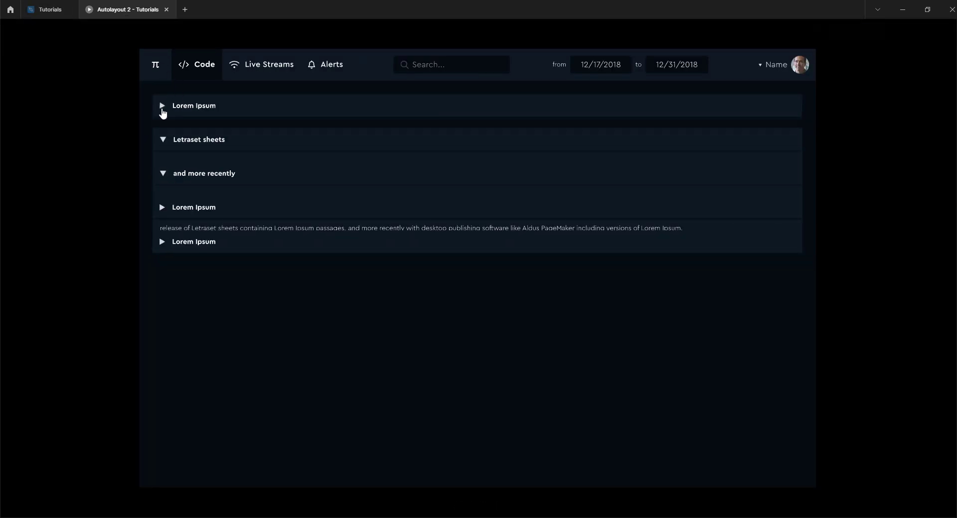
click(165, 140)
click(165, 175)
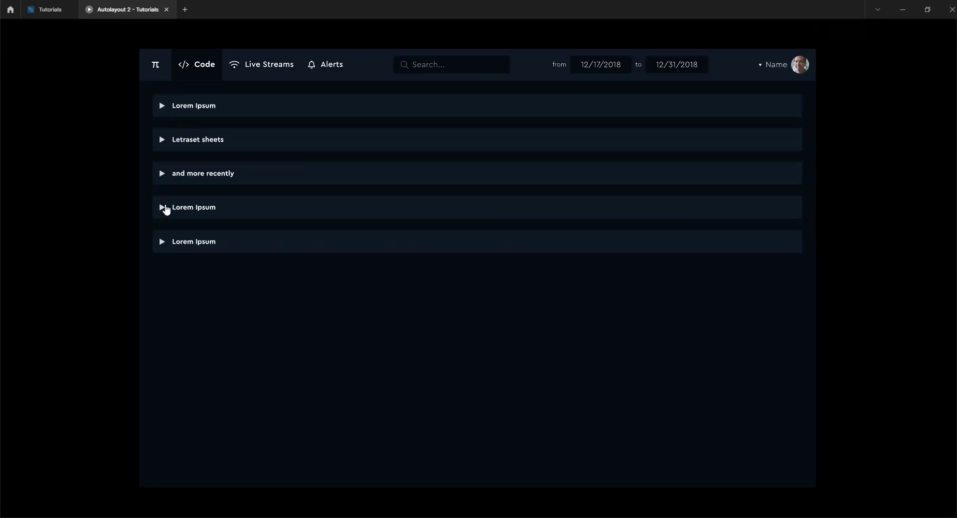
click(163, 207)
click(163, 243)
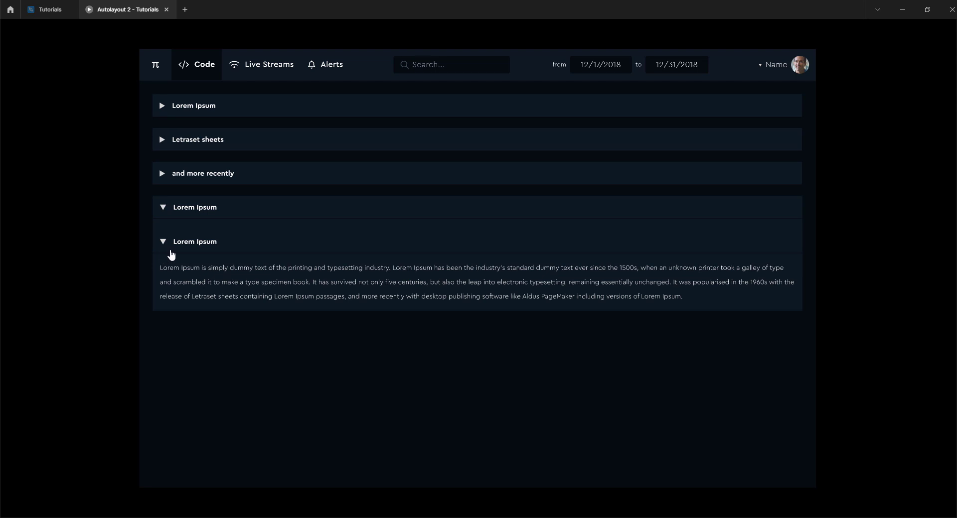
click(45, 10)
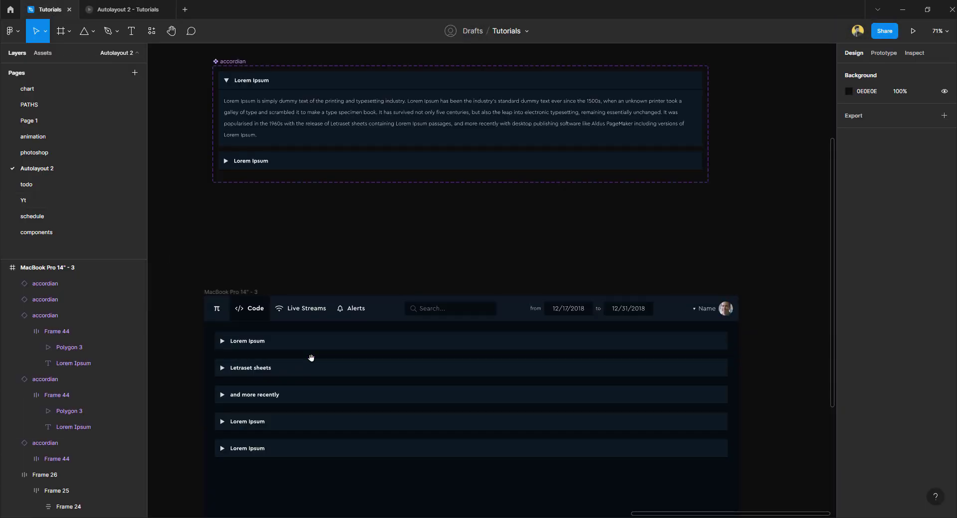
scroll(312, 356, down, 2)
click(283, 294)
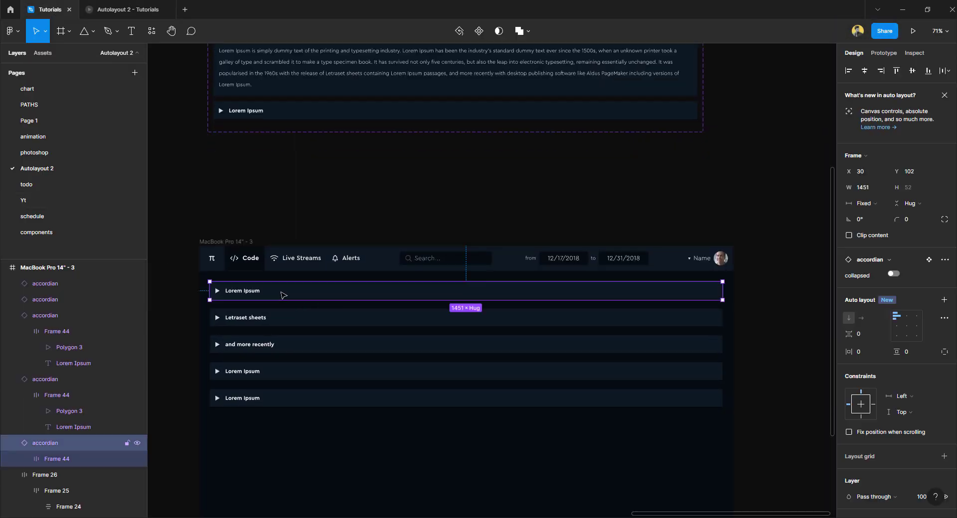
click(894, 274)
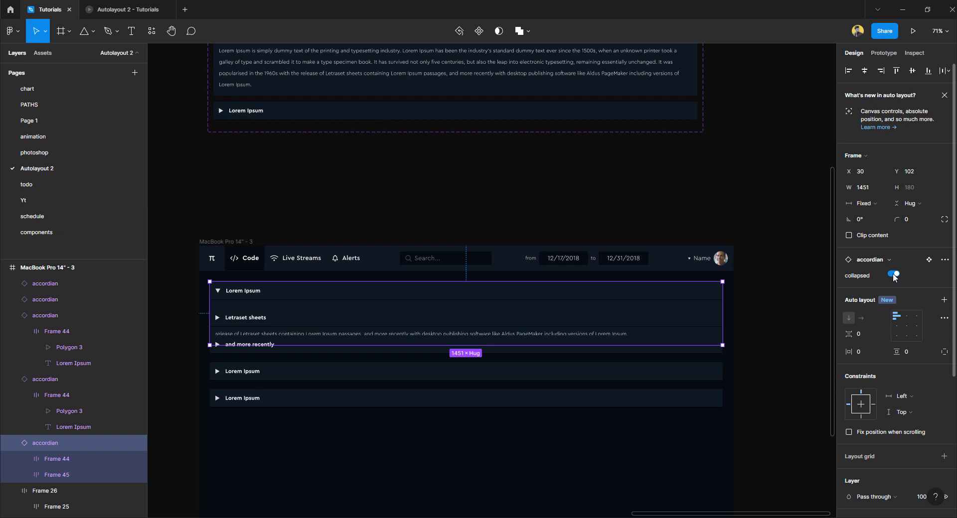
click(893, 274)
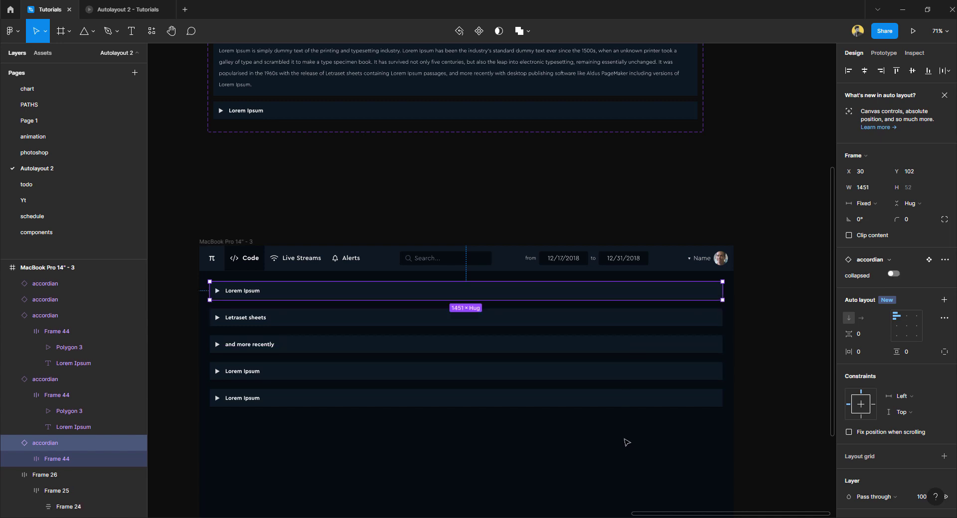
drag(624, 440, 535, 298)
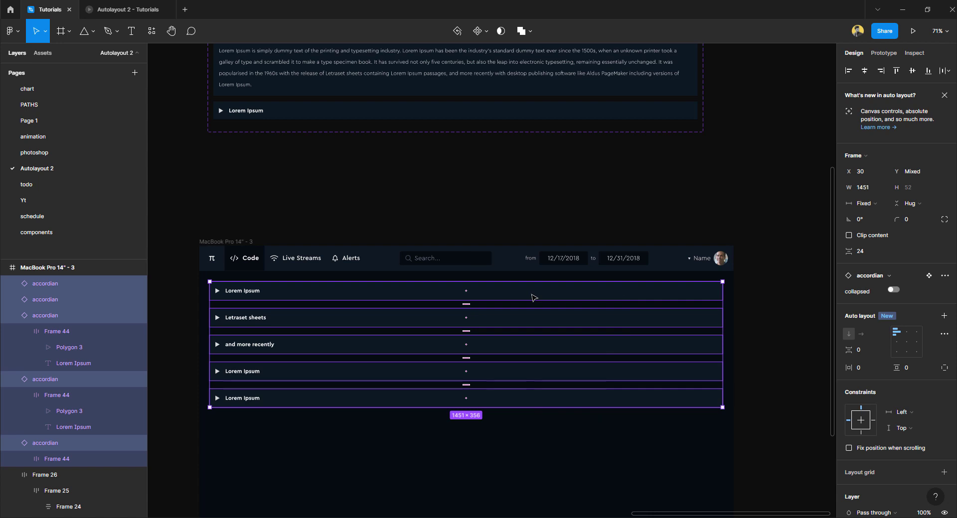
click(433, 144)
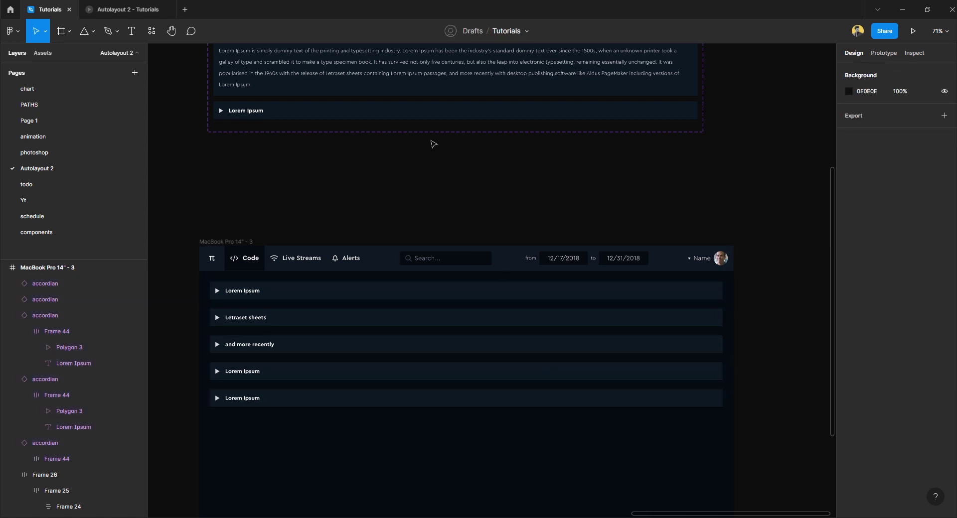
Show the 'Autolayout 2 - Tutorials' prototype preview of the MacBook accordion screen
click(122, 11)
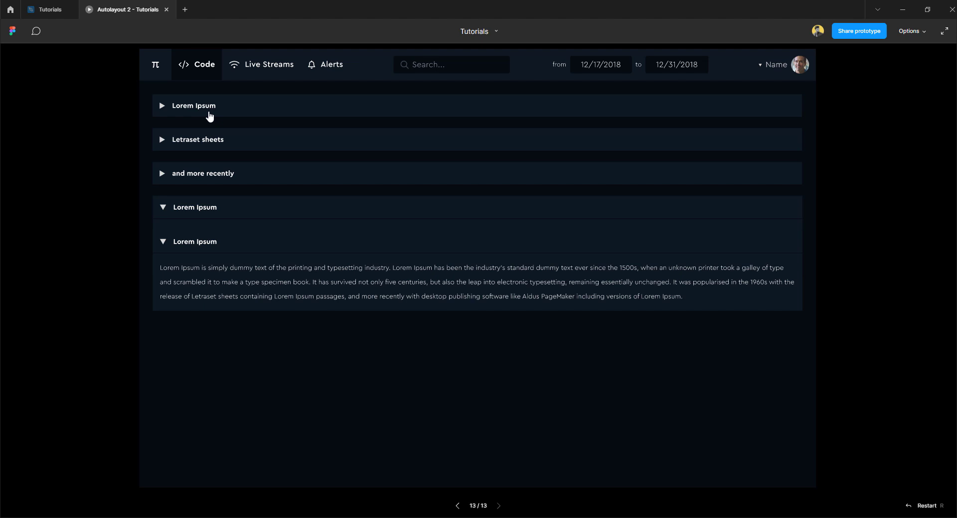